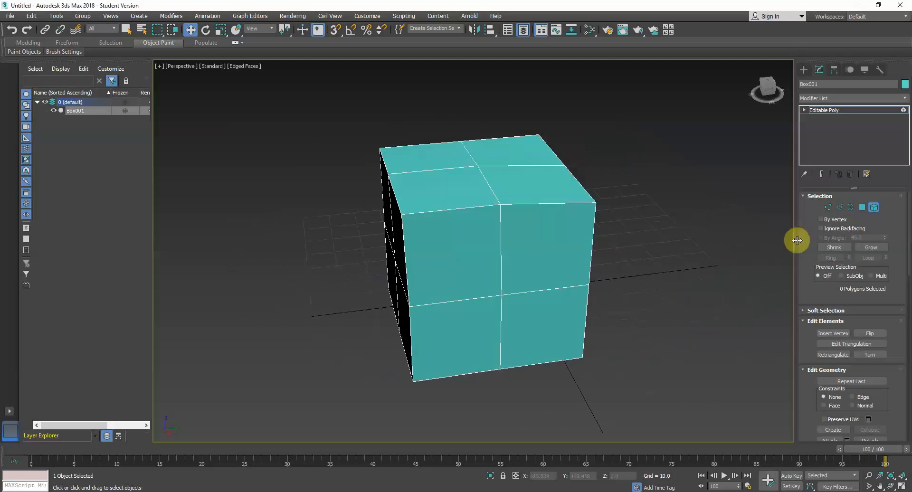
# Step: Select the whole teal box at element level and delete its geometry
pyautogui.scroll(-3, 545, 237)
pyautogui.moveTo(407, 115); pyautogui.dragTo(580, 380)
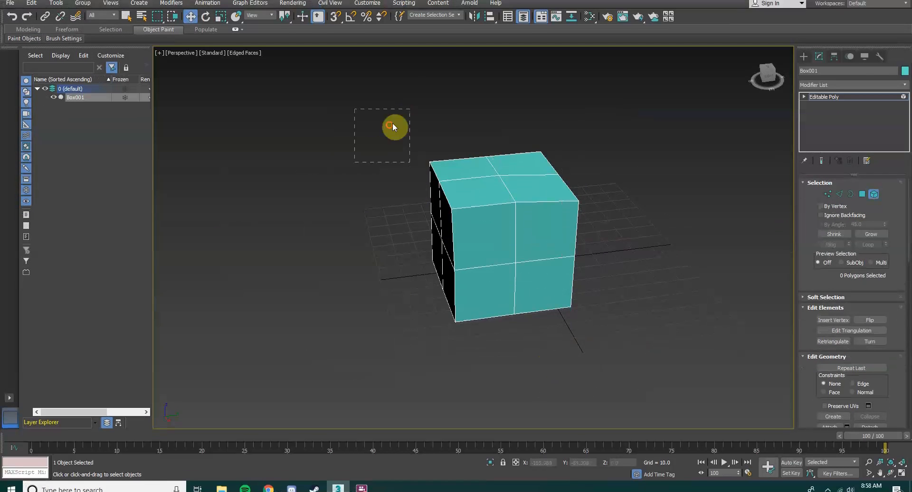
pyautogui.scroll(5, 434, 203)
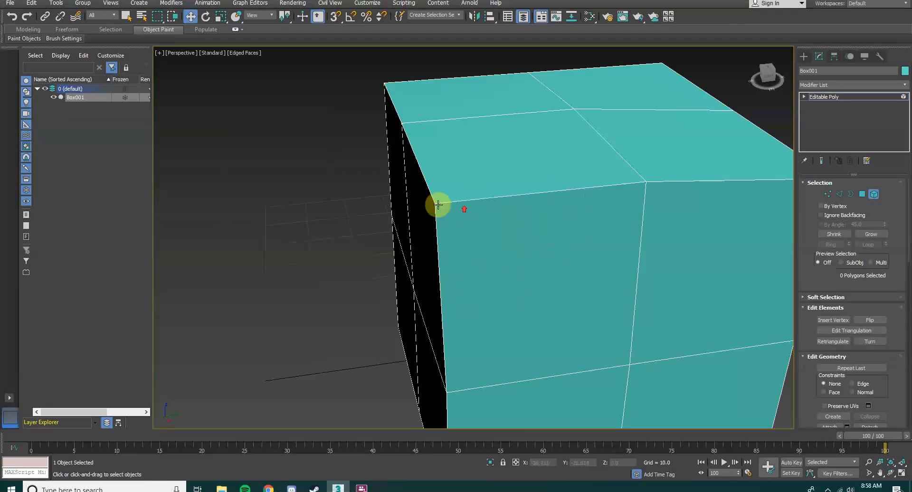
pyautogui.scroll(-4, 536, 166)
pyautogui.scroll(2, 505, 230)
pyautogui.click(468, 251)
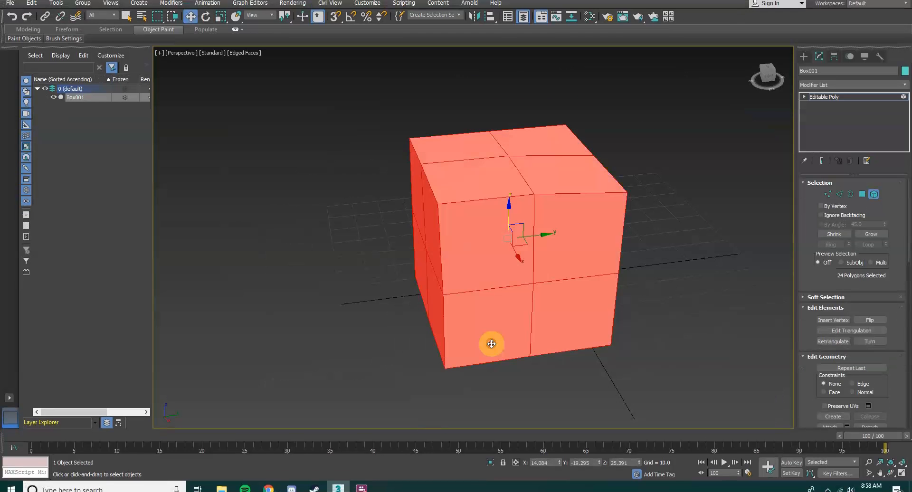
pyautogui.click(658, 316)
pyautogui.moveTo(367, 103); pyautogui.dragTo(676, 426)
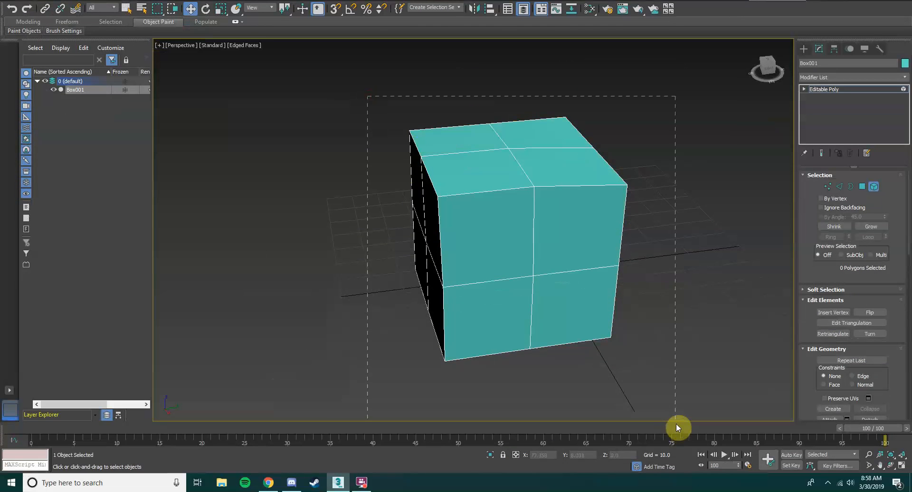
pyautogui.moveTo(669, 377); pyautogui.dragTo(668, 378)
pyautogui.press('Delete')
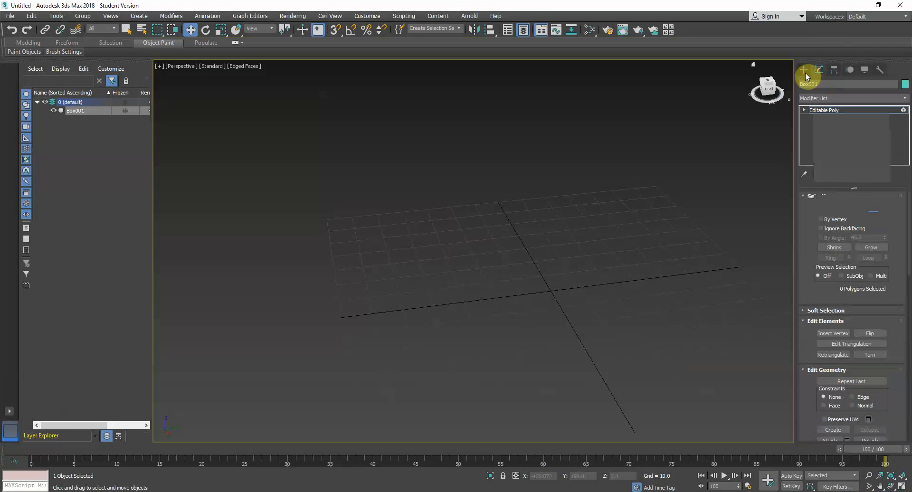
pyautogui.click(804, 70)
pyautogui.click(826, 127)
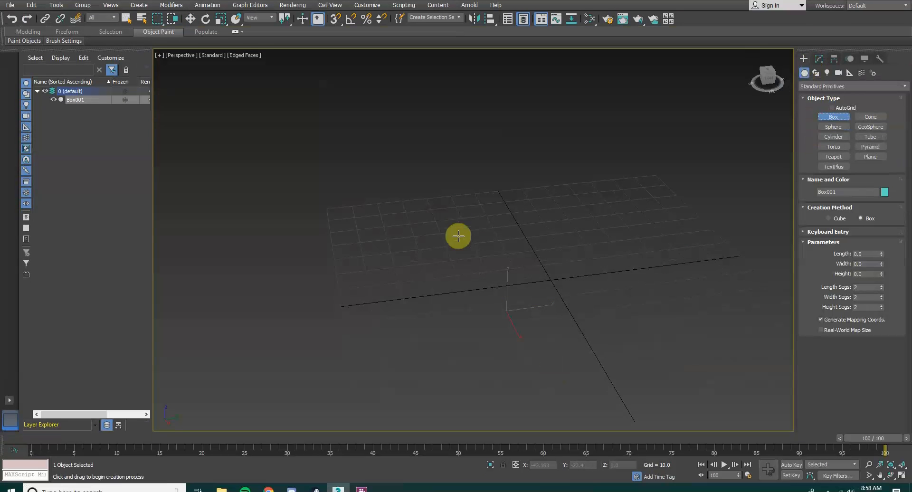
pyautogui.moveTo(458, 236); pyautogui.dragTo(695, 347)
pyautogui.click(710, 209)
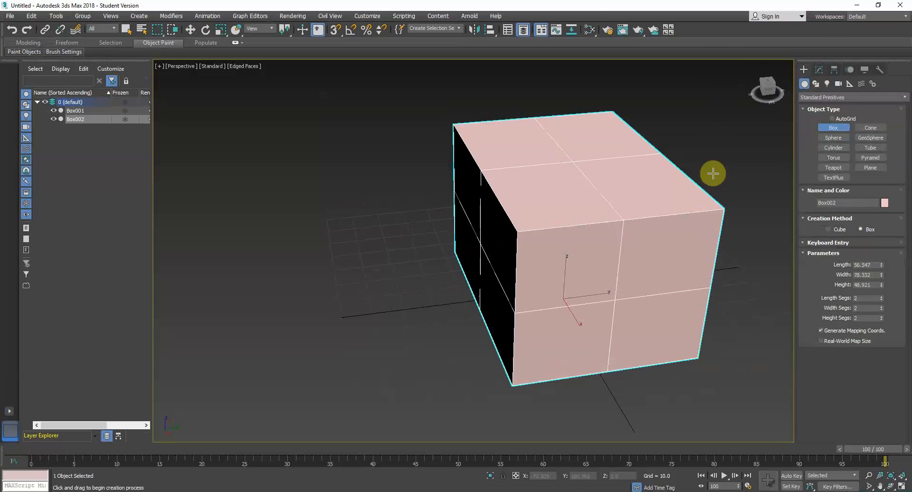
pyautogui.hotkey('ctrl', 'z')
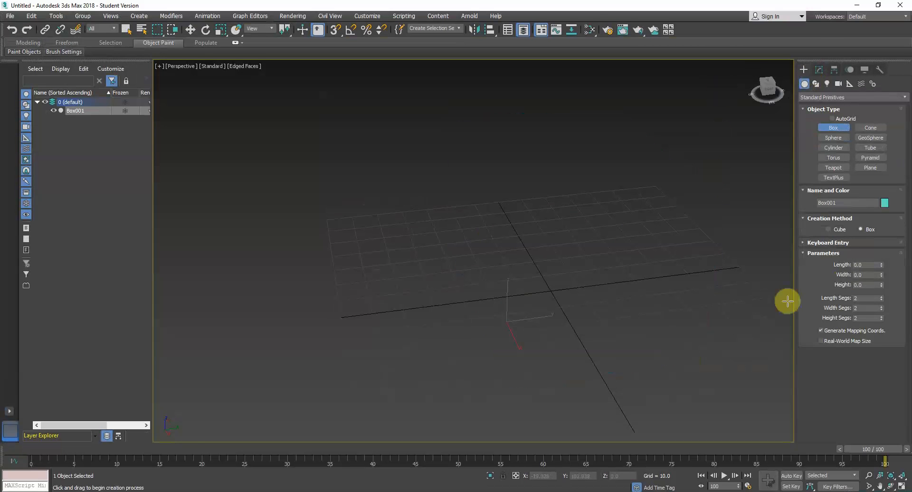
# Step: Draw a box about 52 × 79 × 70 in the perspective view, with one length, width and height segment
pyautogui.moveTo(484, 262); pyautogui.dragTo(730, 361)
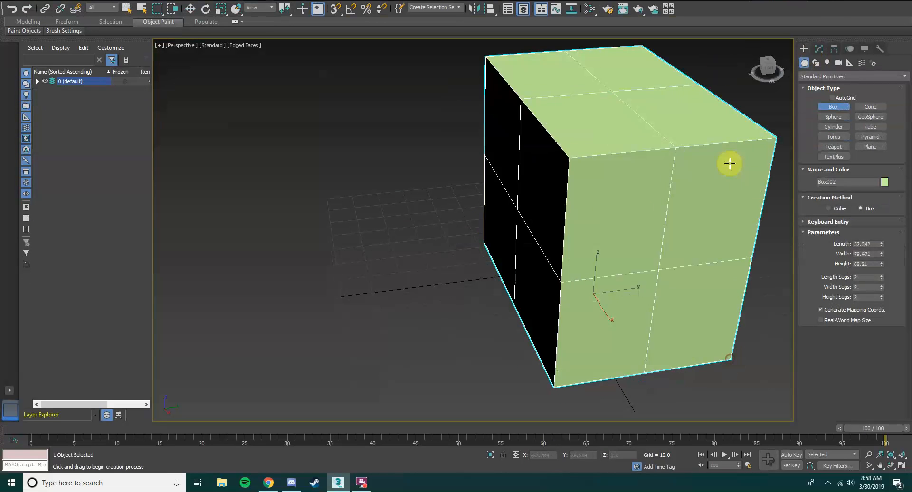
pyautogui.click(729, 164)
pyautogui.click(865, 277)
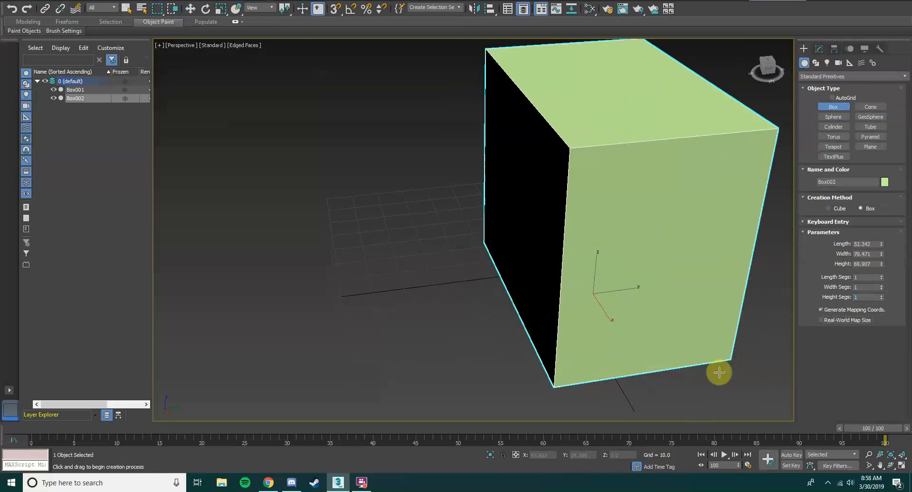
# Step: Set the new box's length, width and height to 50 each
pyautogui.doubleClick(876, 243)
pyautogui.write('50')
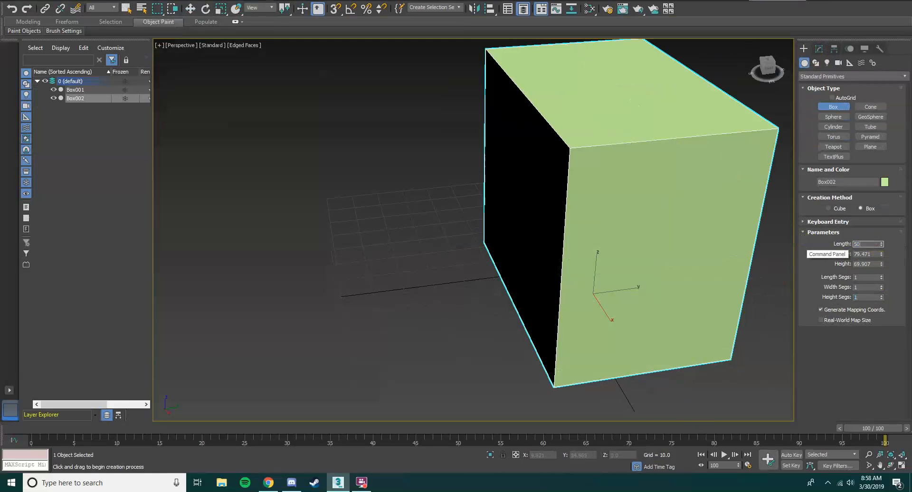
pyautogui.press('Tab')
pyautogui.write('50')
pyautogui.press('Tab')
pyautogui.write('50')
pyautogui.press('Return')
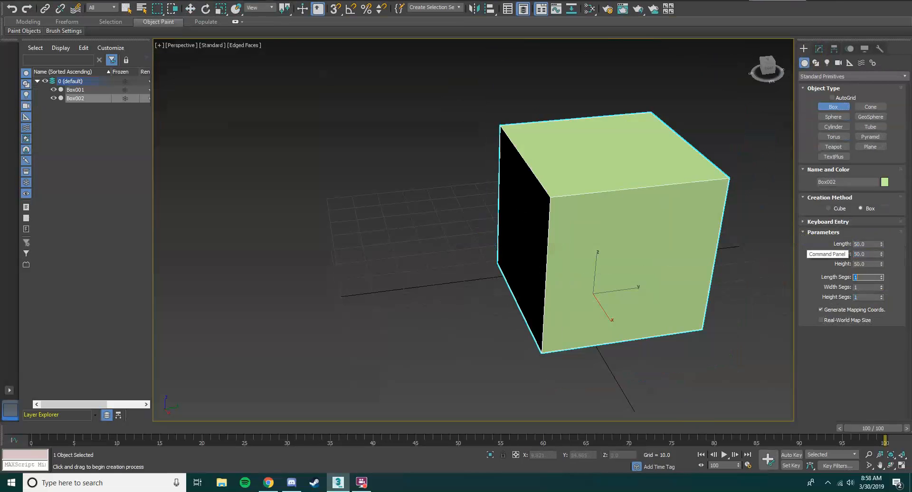
# Step: Finish box creation and convert the cube to an Editable Poly
pyautogui.moveTo(757, 276); pyautogui.dragTo(588, 264, button='middle')
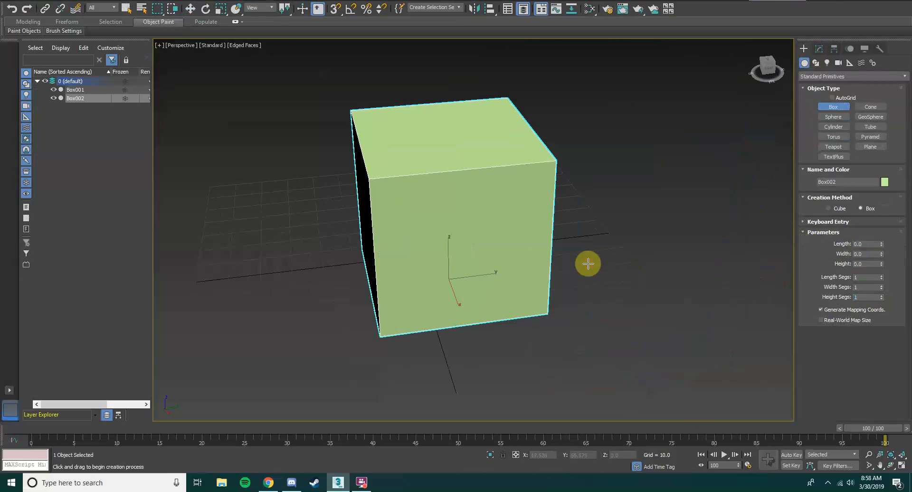
pyautogui.rightClick(431, 218)
pyautogui.rightClick(432, 218)
pyautogui.moveTo(472, 316)
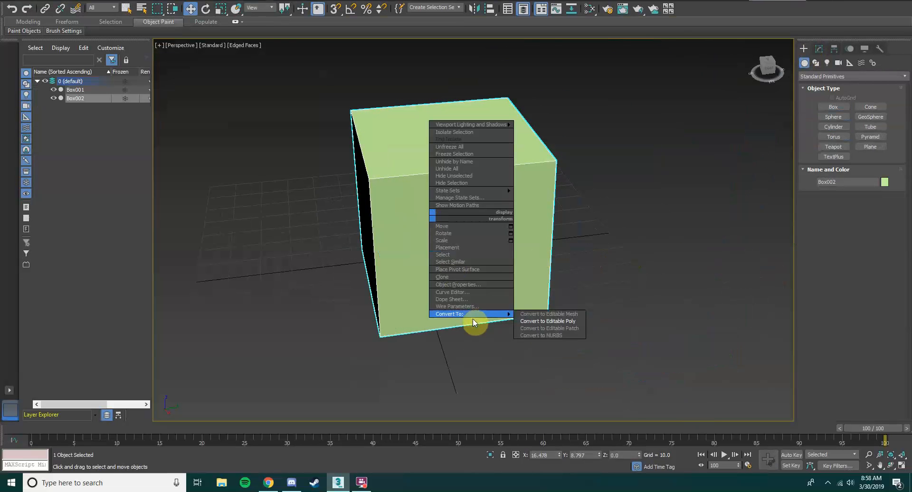
pyautogui.click(545, 322)
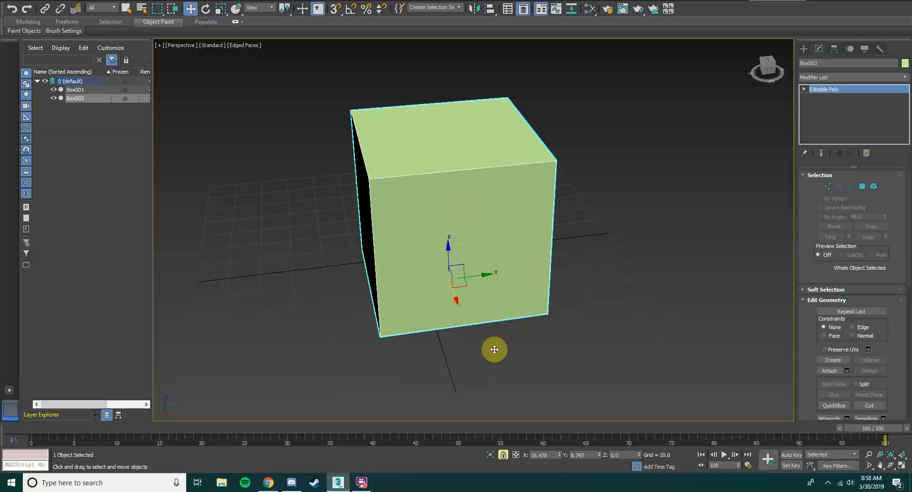
# Step: Look through the modifiers available for the editable poly cube, from the selection modifiers to the object-space modifiers
pyautogui.keyDown('alt'); pyautogui.moveTo(492, 348); pyautogui.dragTo(418, 342, button='middle'); pyautogui.keyUp('alt')
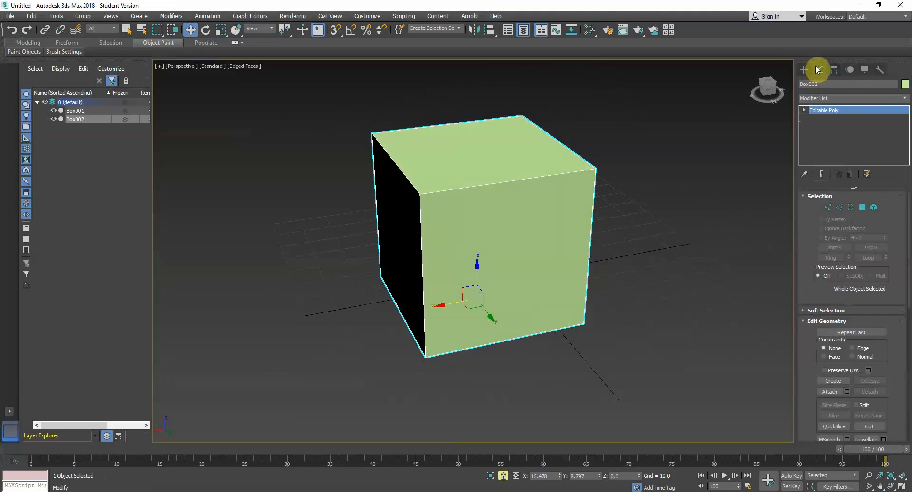
pyautogui.click(809, 70)
pyautogui.click(812, 66)
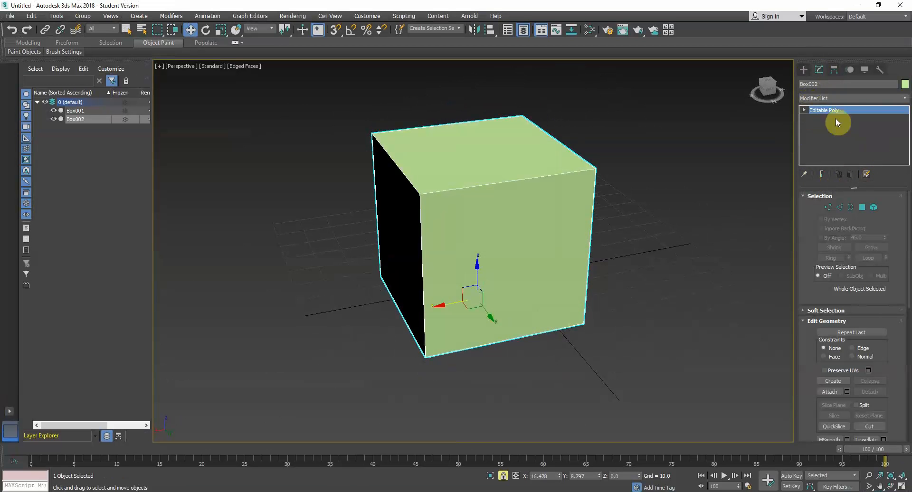
pyautogui.click(903, 98)
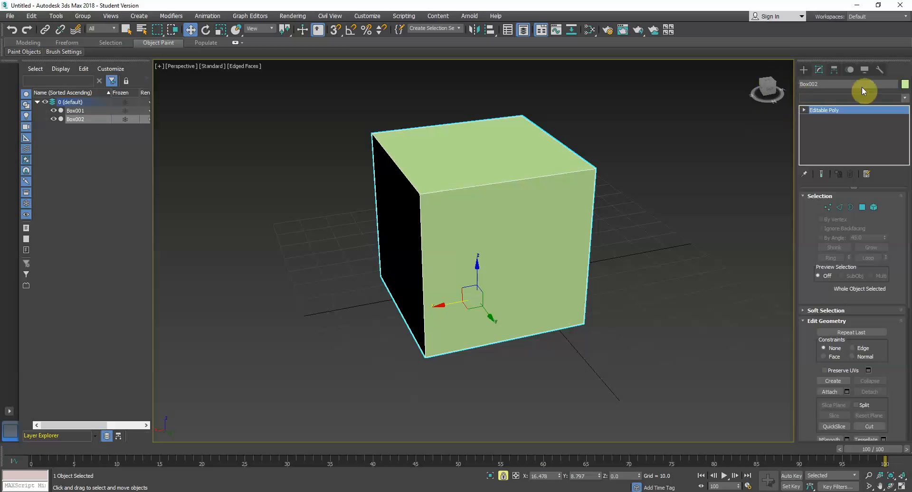
pyautogui.click(903, 98)
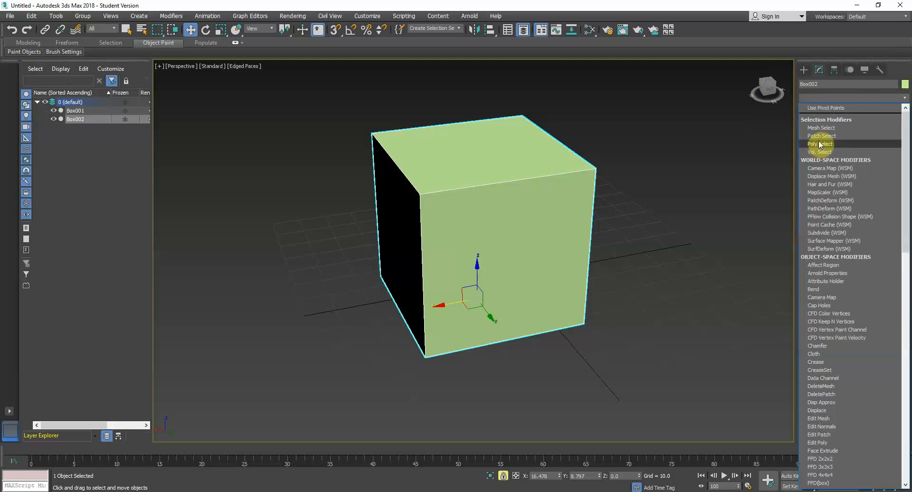
pyautogui.scroll(-20, 836, 252)
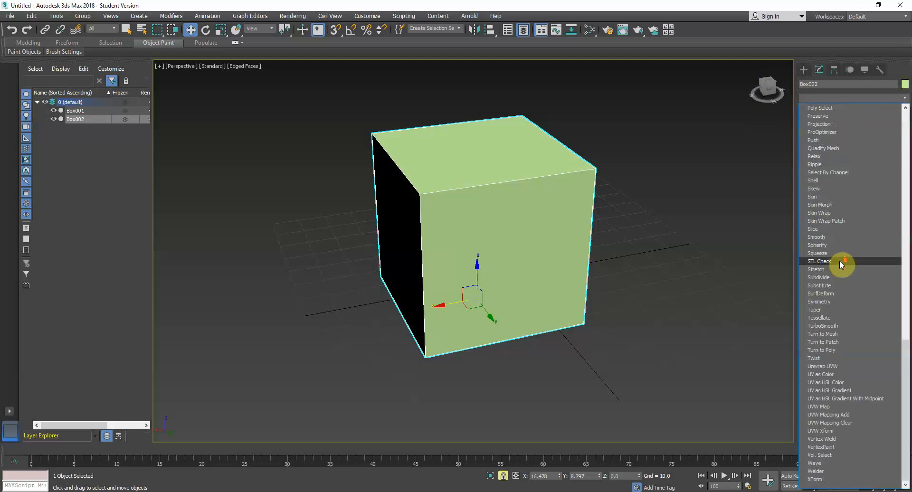
pyautogui.scroll(20, 835, 237)
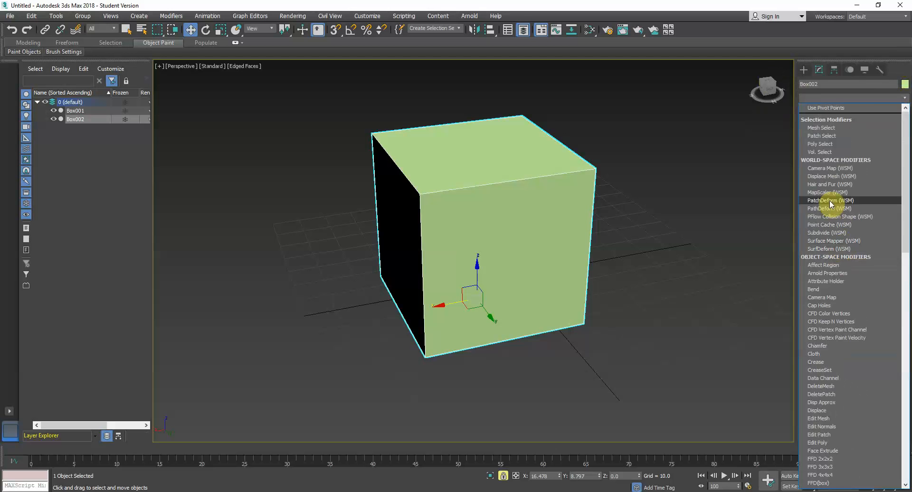
pyautogui.click(905, 102)
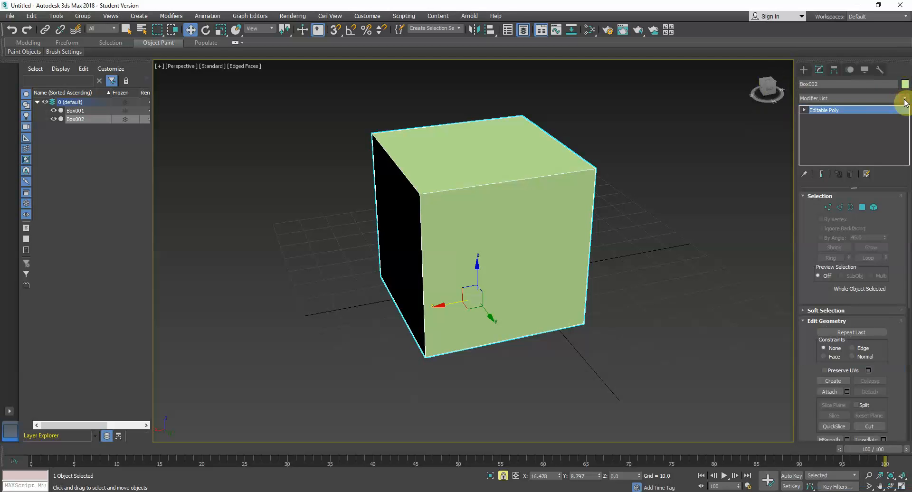
pyautogui.click(905, 103)
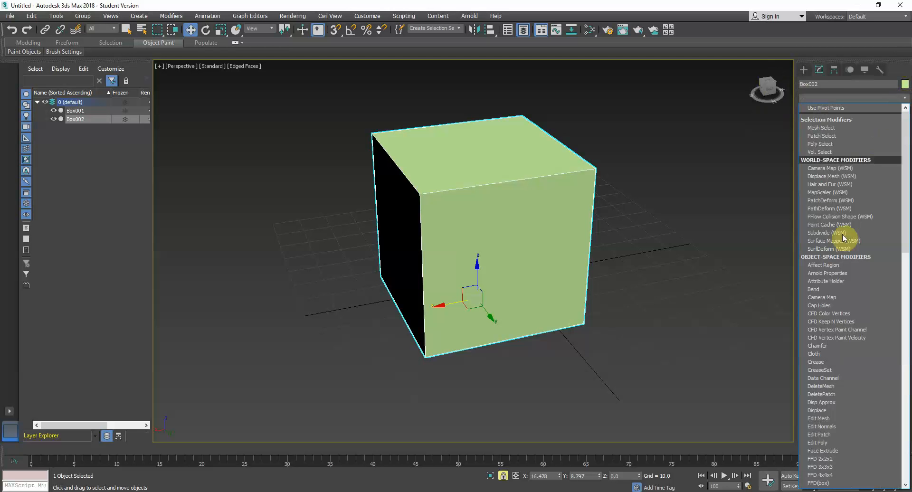
pyautogui.scroll(-13, 842, 242)
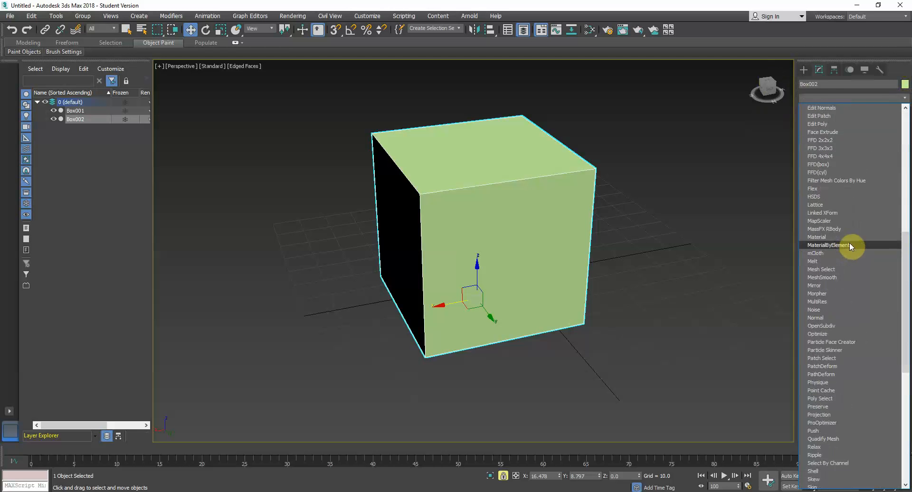
pyautogui.scroll(15, 850, 241)
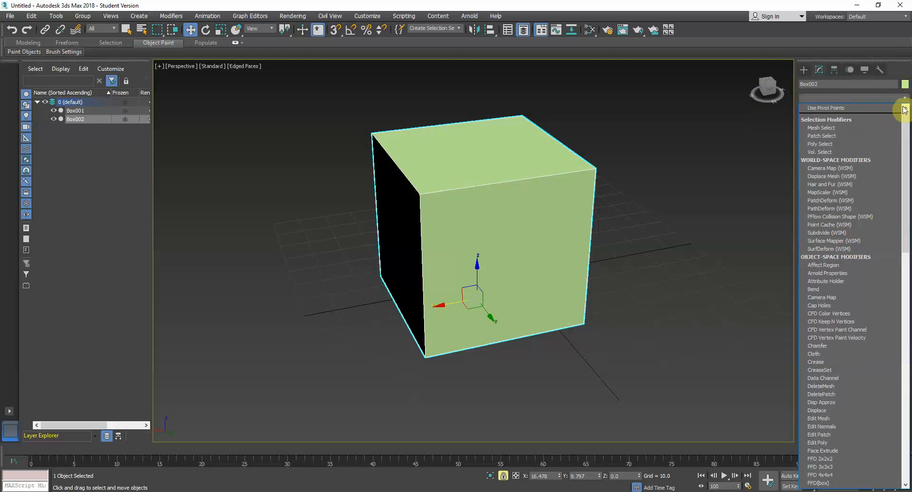
pyautogui.click(904, 101)
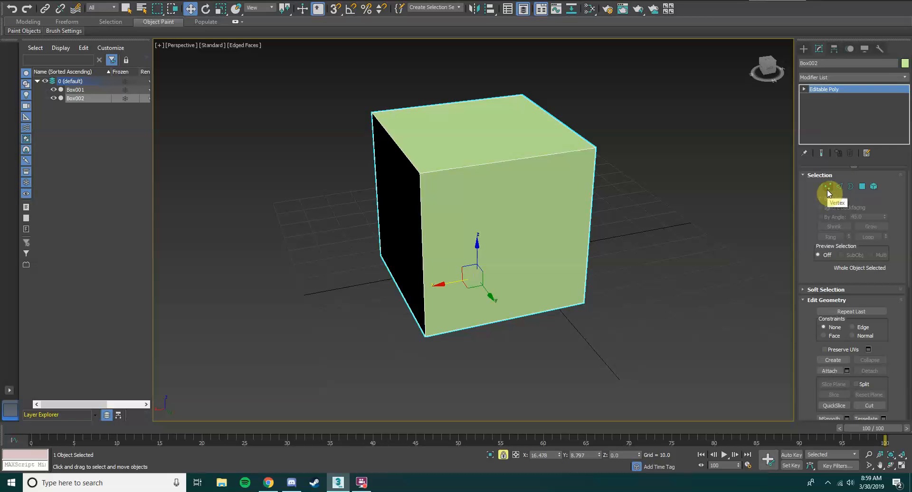
# Step: Switch the cube to vertex sub-object level and activate the Select Object tool
pyautogui.click(828, 189)
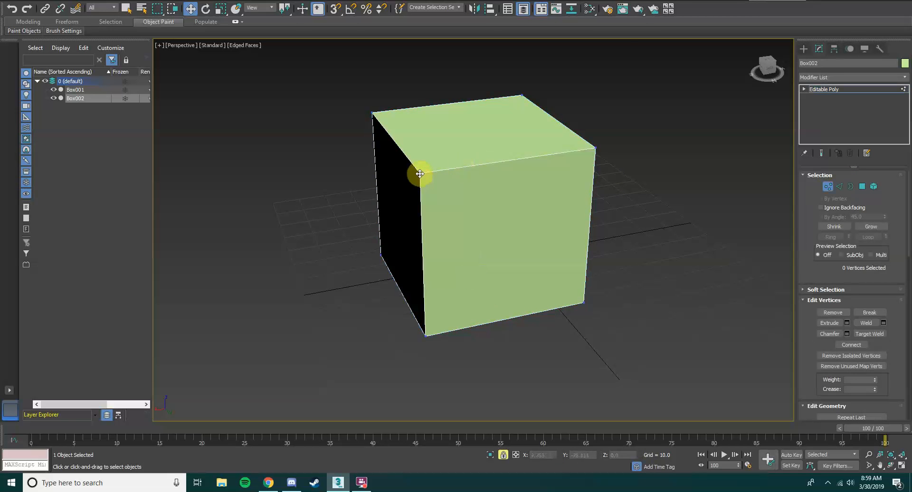
pyautogui.scroll(3, 420, 178)
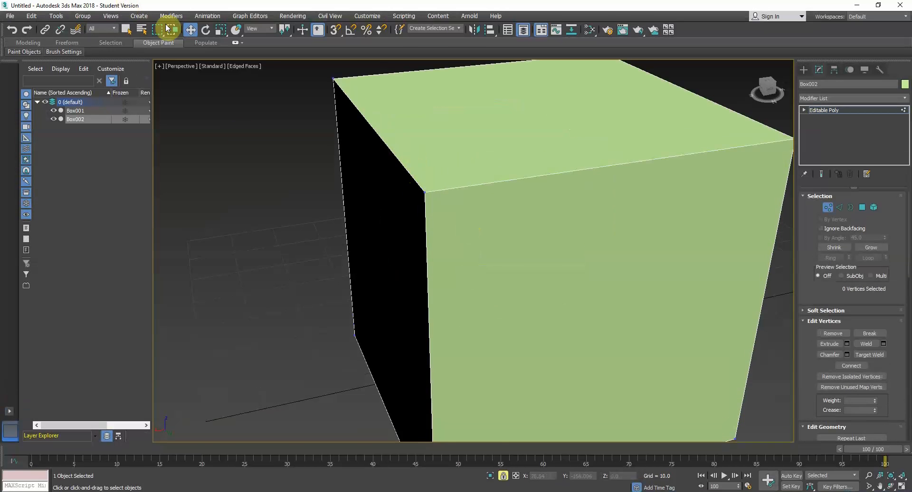
pyautogui.click(125, 29)
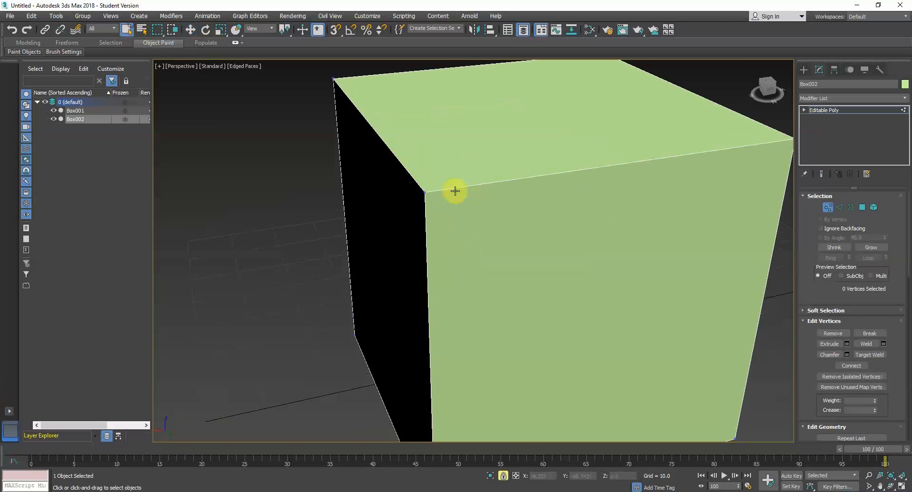
pyautogui.scroll(-2, 649, 251)
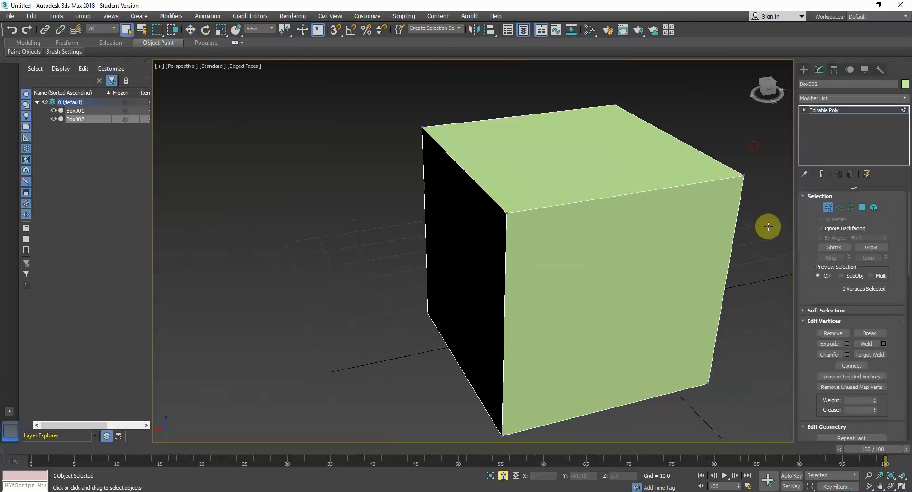
# Step: Switch the cube to edge level and on to polygon level, and view the editing commands offered for polygons
pyautogui.click(845, 210)
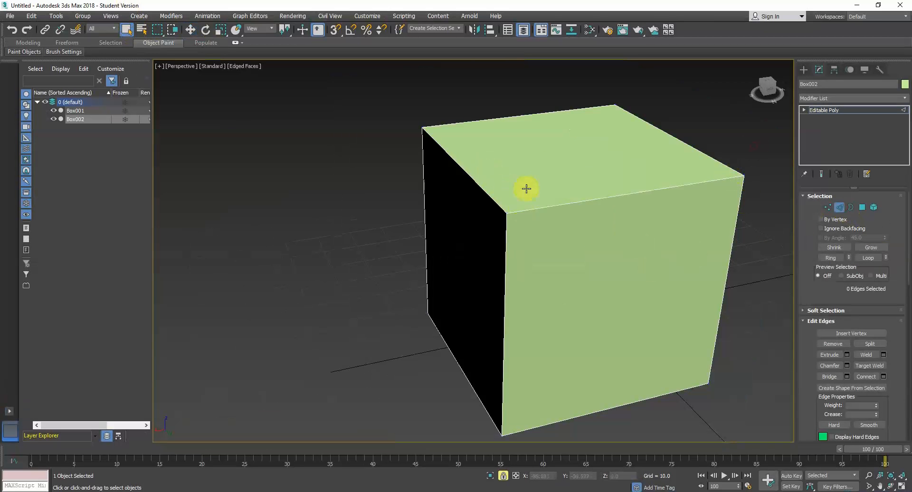
pyautogui.click(864, 208)
pyautogui.rightClick(606, 249)
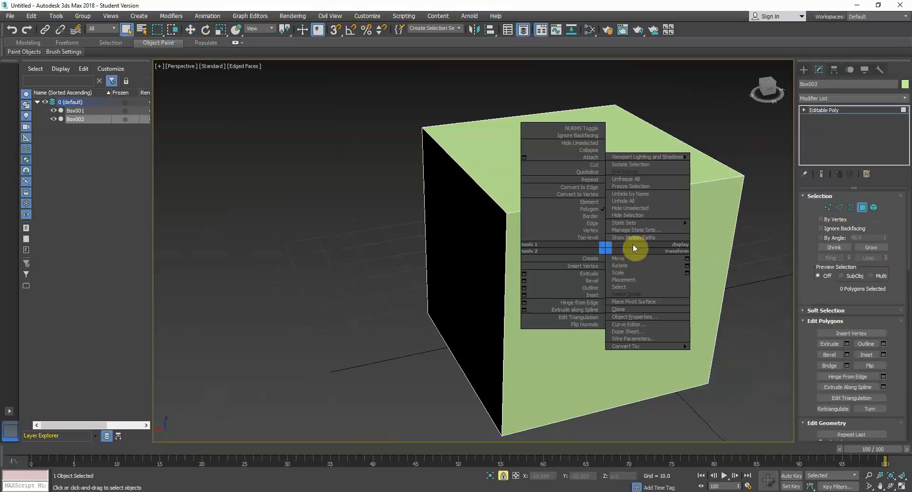
pyautogui.click(754, 233)
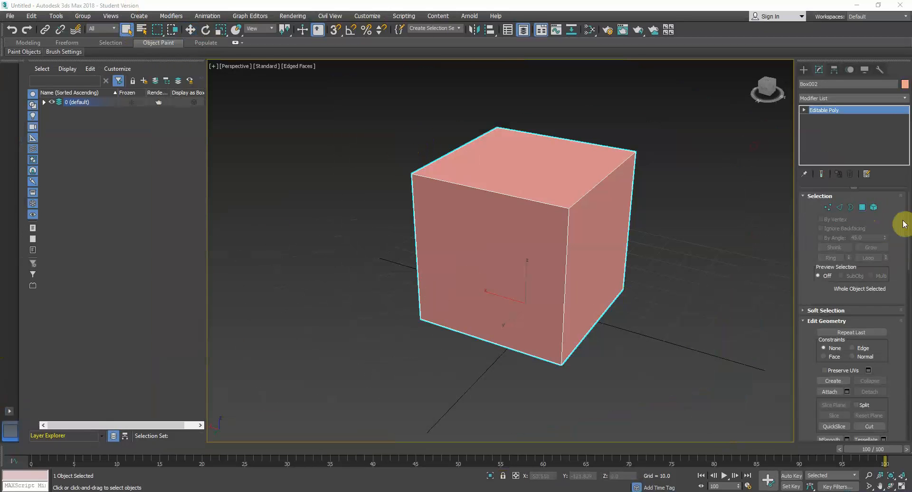
# Step: At vertex level, try moving the cube's nearest top corner vertex, undo the move and deselect the vertex
pyautogui.click(828, 205)
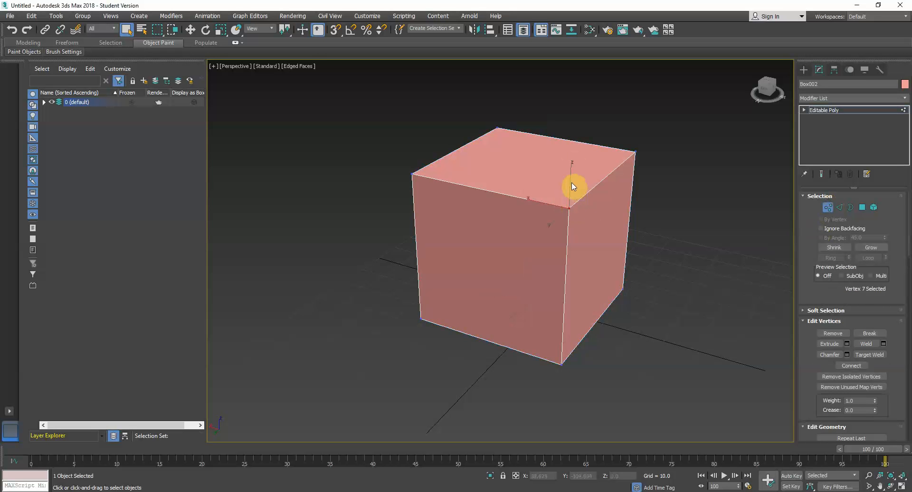
pyautogui.press('w')
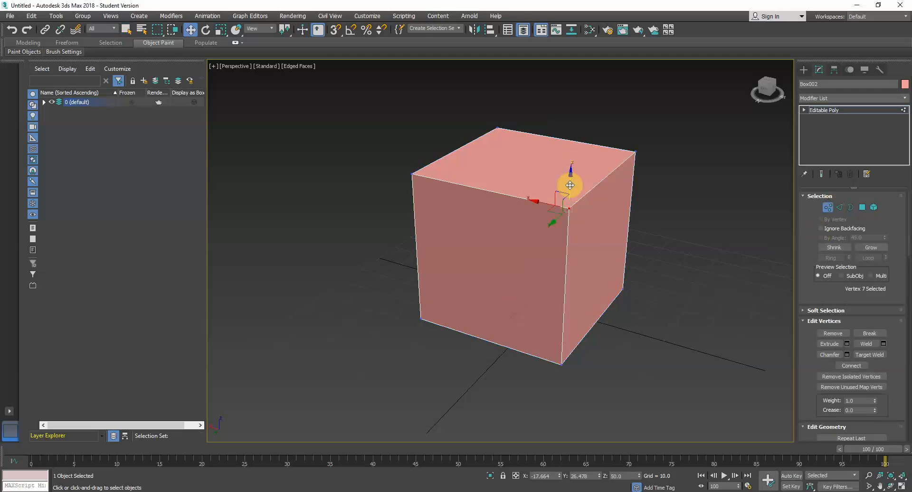
pyautogui.moveTo(570, 185)
pyautogui.mouseDown()
pyautogui.moveTo(570, 146)
pyautogui.moveTo(568, 179)
pyautogui.moveTo(566, 171)
pyautogui.moveTo(555, 190)
pyautogui.mouseUp()
pyautogui.hotkey('ctrl', 'z')
pyautogui.press('e')
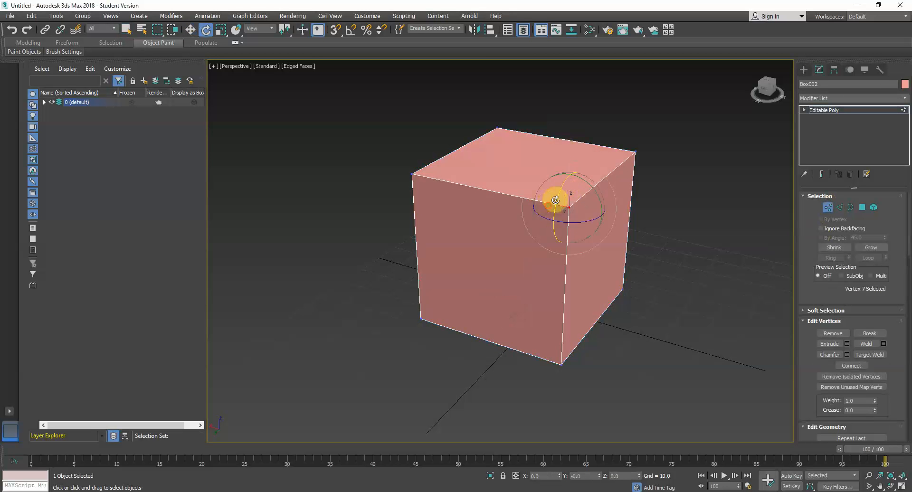
pyautogui.click(479, 277)
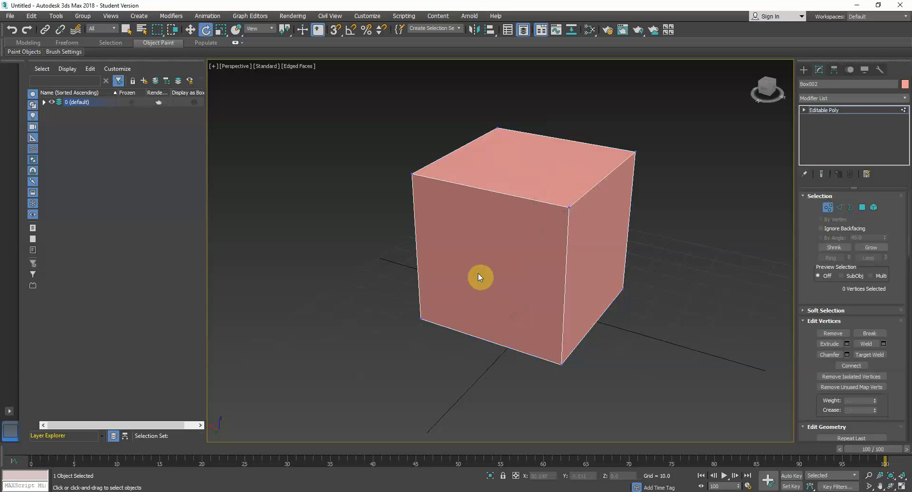
# Step: At edge level, raise the front face's upper edge to a Z height of about 52.4
pyautogui.click(839, 209)
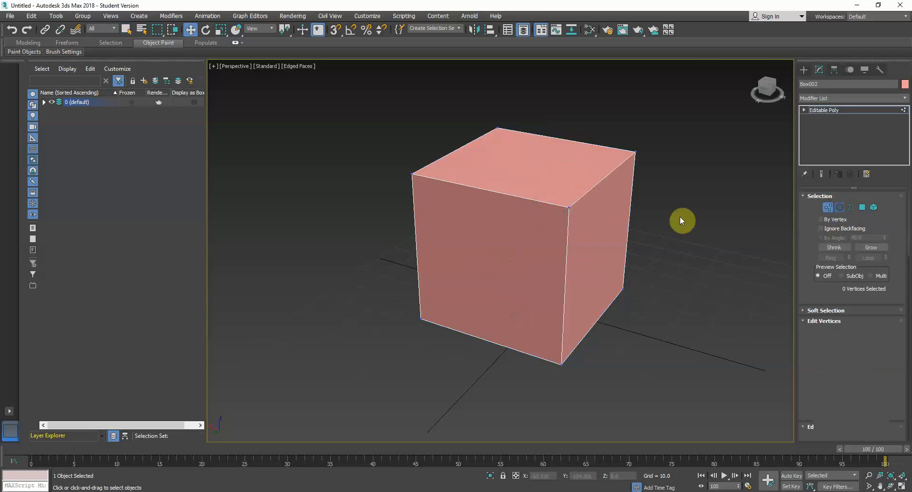
pyautogui.click(559, 206)
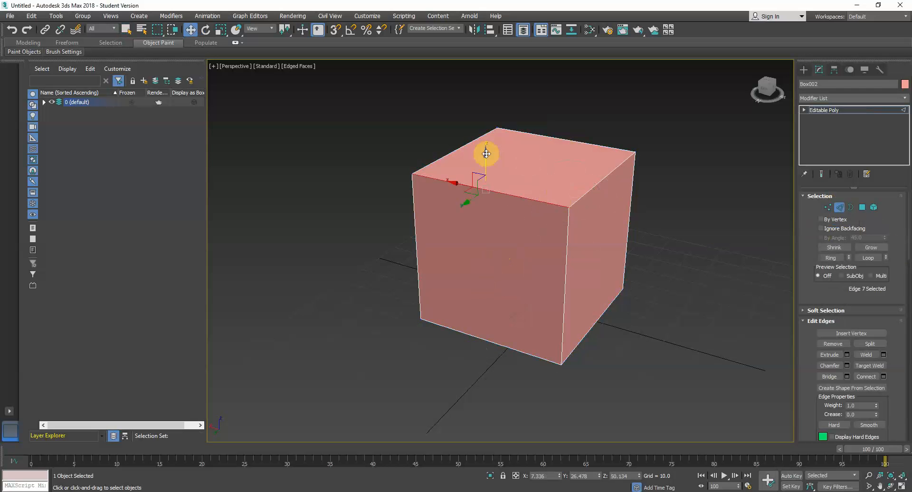
pyautogui.moveTo(486, 153)
pyautogui.mouseDown()
pyautogui.moveTo(483, 127)
pyautogui.moveTo(477, 144)
pyautogui.mouseUp()
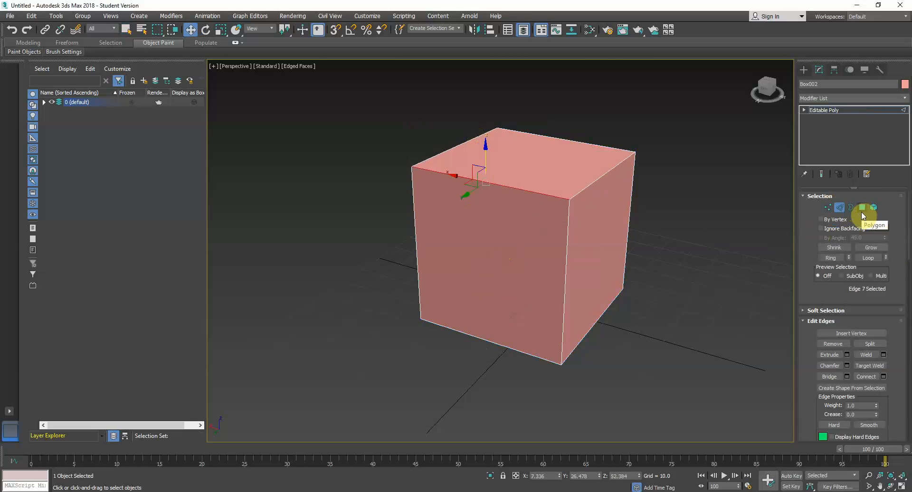
# Step: At polygon level, move the cube's front polygon along the Y axis to about 28.8
pyautogui.click(862, 207)
pyautogui.click(515, 267)
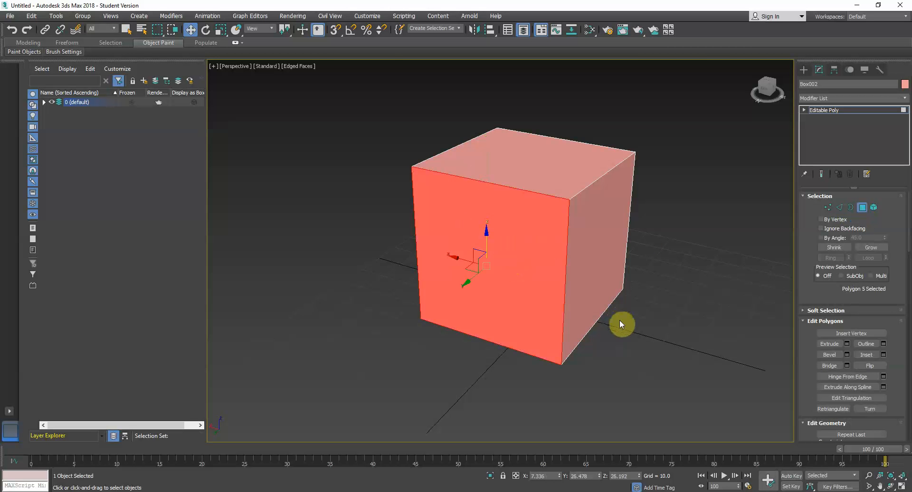
pyautogui.keyDown('alt'); pyautogui.moveTo(621, 325); pyautogui.dragTo(498, 290, button='middle'); pyautogui.keyUp('alt')
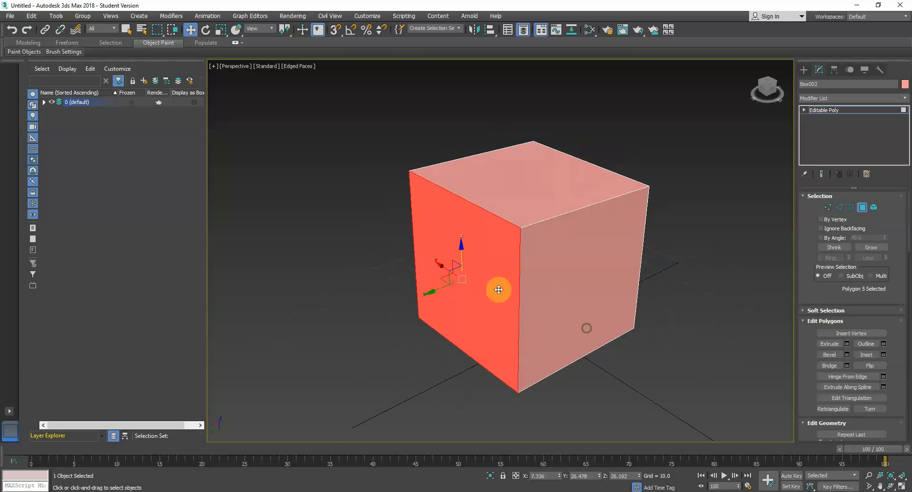
pyautogui.moveTo(432, 289)
pyautogui.mouseDown()
pyautogui.moveTo(383, 305)
pyautogui.moveTo(427, 291)
pyautogui.moveTo(438, 270)
pyautogui.moveTo(446, 277)
pyautogui.moveTo(442, 287)
pyautogui.moveTo(433, 267)
pyautogui.moveTo(443, 279)
pyautogui.mouseUp()
pyautogui.press('e')
pyautogui.press('r')
# Step: Use Insert Vertex to add two vertices to the front polygon, one near its upper edge and one near its middle
pyautogui.moveTo(628, 418); pyautogui.dragTo(645, 340, button='middle')
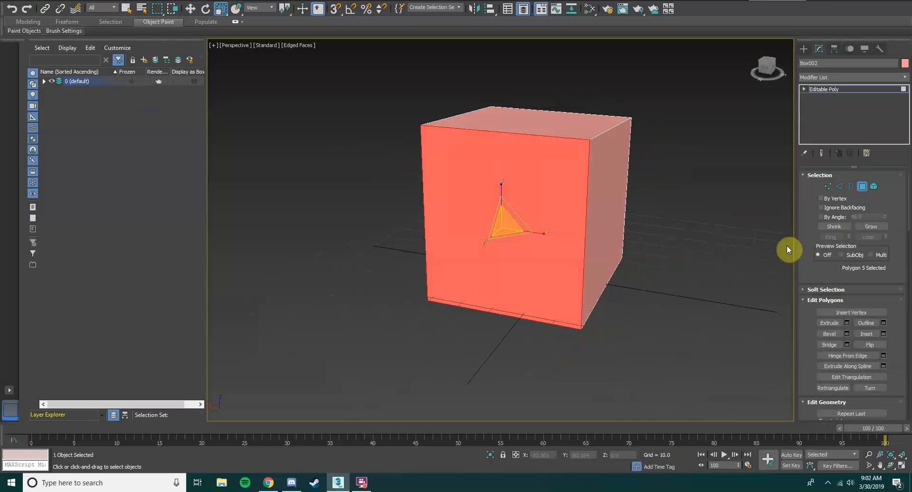
pyautogui.keyDown('alt'); pyautogui.moveTo(702, 243); pyautogui.dragTo(589, 251, button='middle'); pyautogui.keyUp('alt')
pyautogui.scroll(-1, 876, 232)
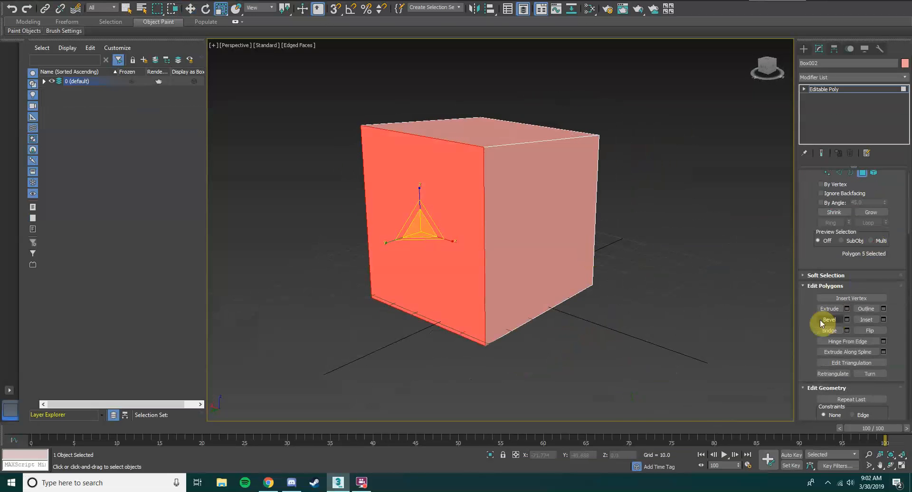
pyautogui.scroll(-2, 851, 306)
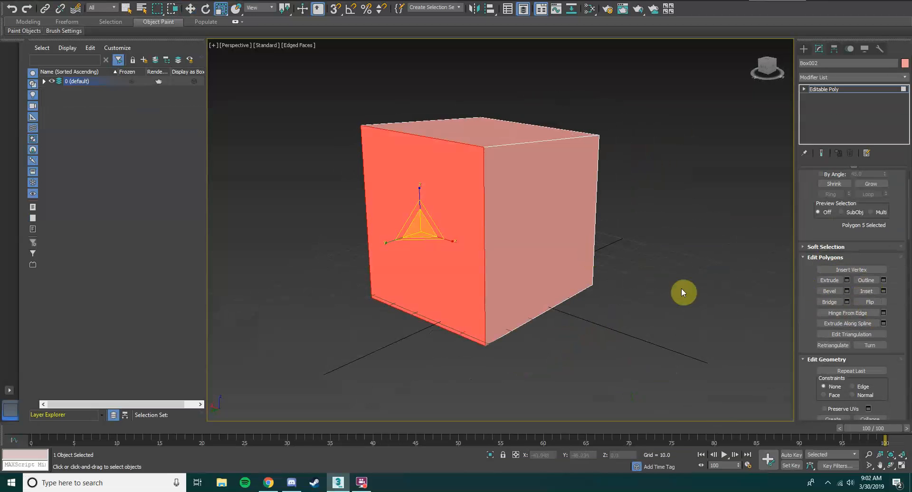
pyautogui.press('w')
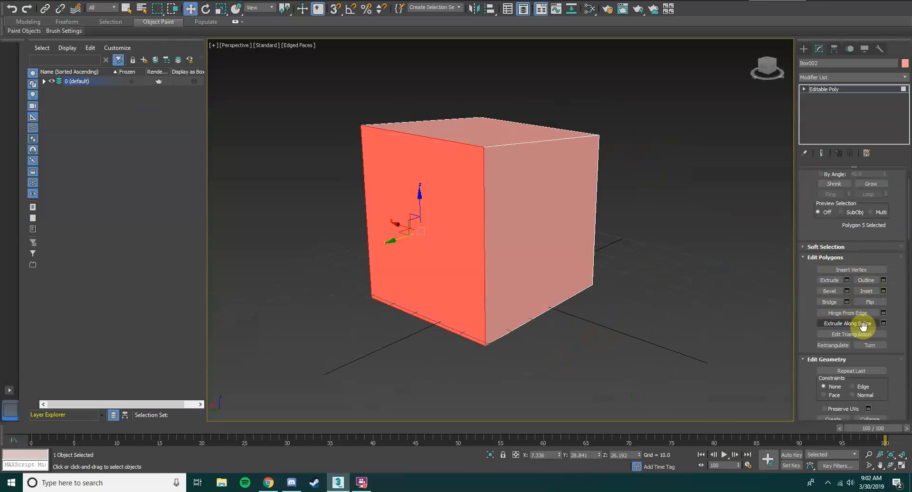
pyautogui.click(852, 269)
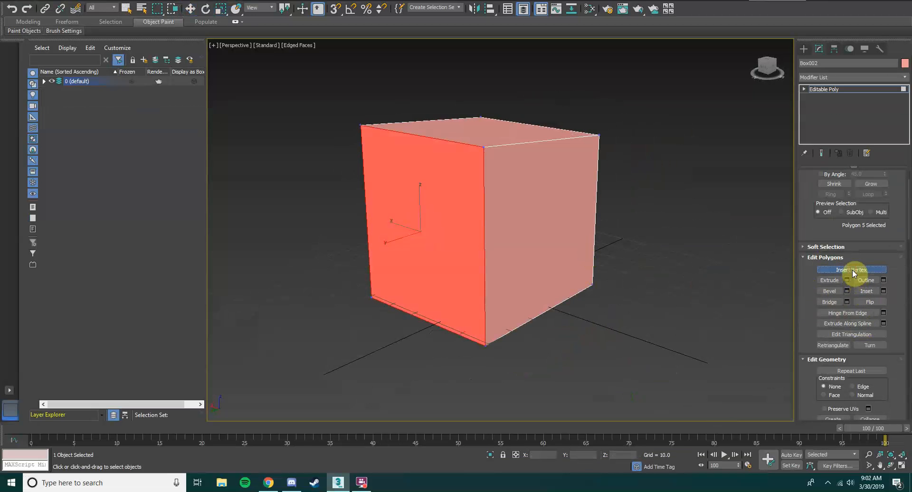
pyautogui.click(436, 154)
pyautogui.click(412, 222)
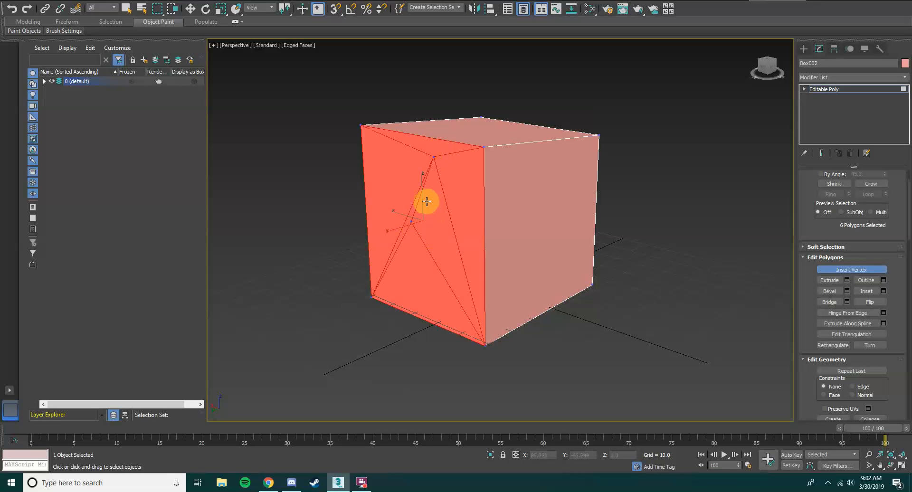
# Step: Leave Insert Vertex and select individual triangular polygons around the inserted vertices on the front face
pyautogui.press('w')
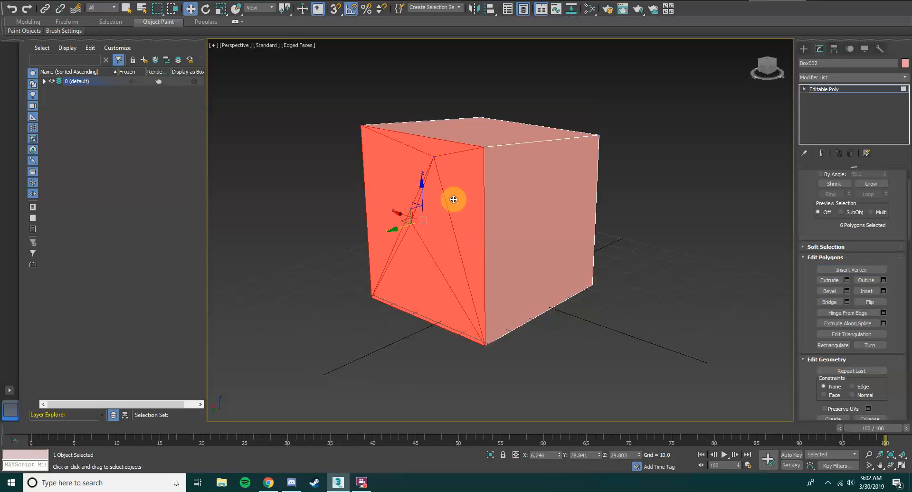
pyautogui.press('q')
pyautogui.click(454, 200)
pyautogui.click(397, 173)
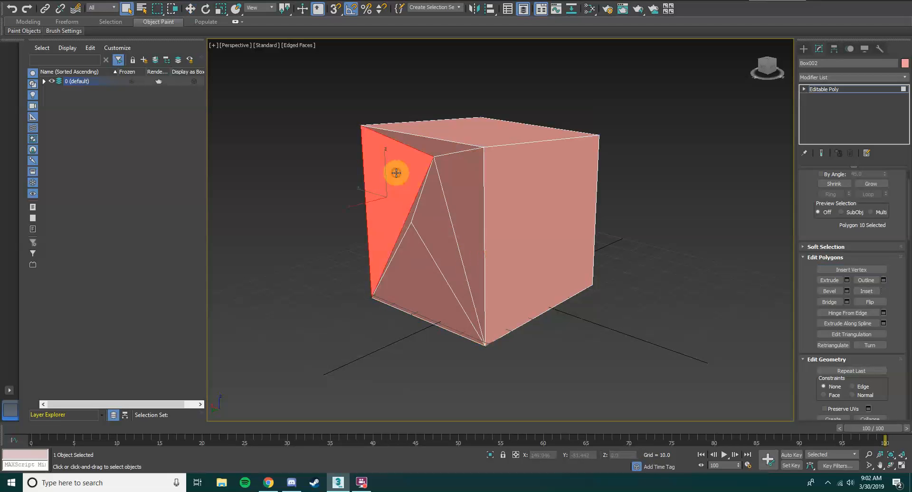
pyautogui.moveTo(509, 388); pyautogui.dragTo(590, 359, button='middle')
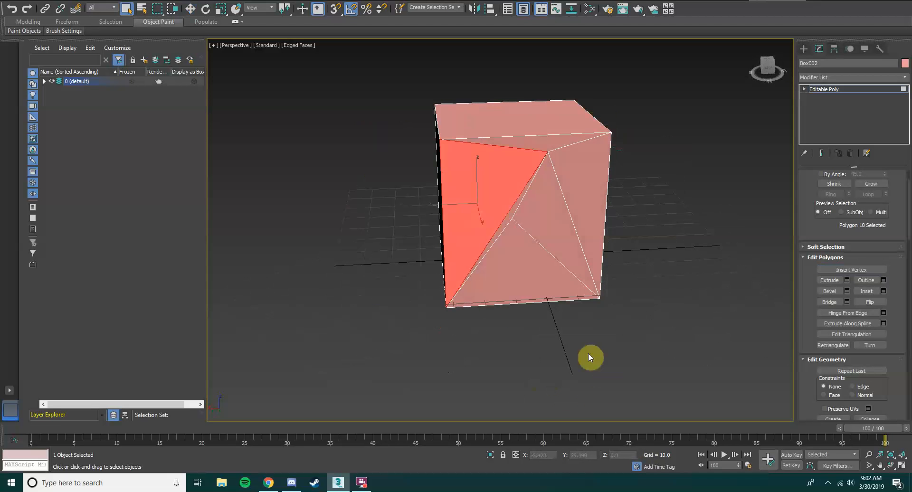
pyautogui.click(550, 228)
pyautogui.click(498, 201)
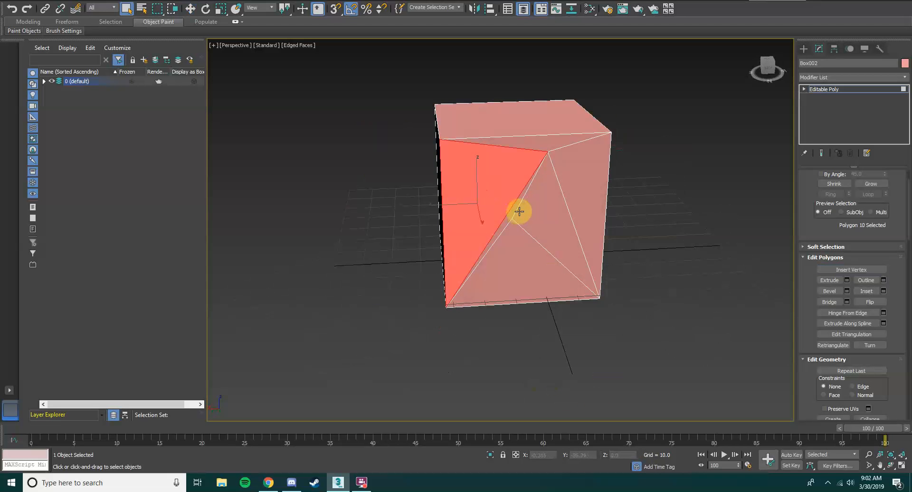
# Step: Undo the triangle selections and both inserted vertices on the front face
pyautogui.hotkey('ctrl', 'z')
pyautogui.hotkey('ctrl', 'z')
pyautogui.hotkey('ctrl', 'z')
pyautogui.hotkey('ctrl', 'z')
pyautogui.hotkey('ctrl', 'z')
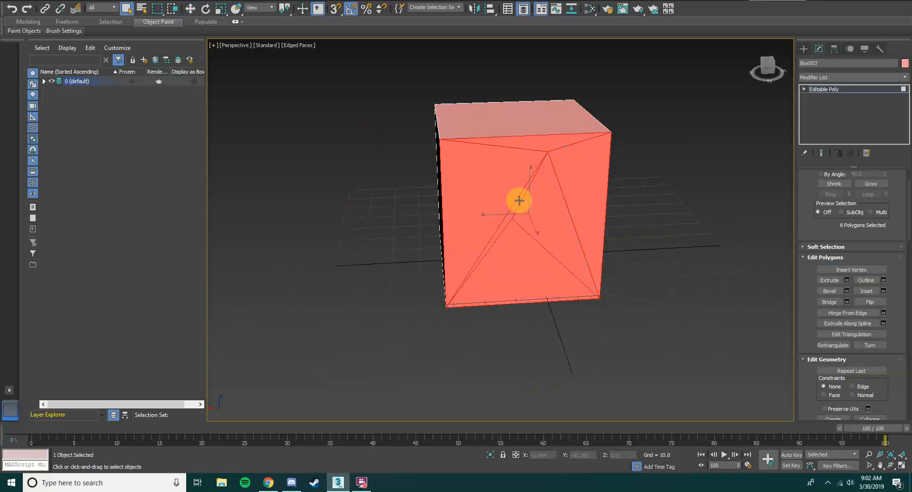
pyautogui.hotkey('ctrl', 'z')
pyautogui.keyDown('alt'); pyautogui.moveTo(706, 322); pyautogui.dragTo(592, 321, button='middle'); pyautogui.keyUp('alt')
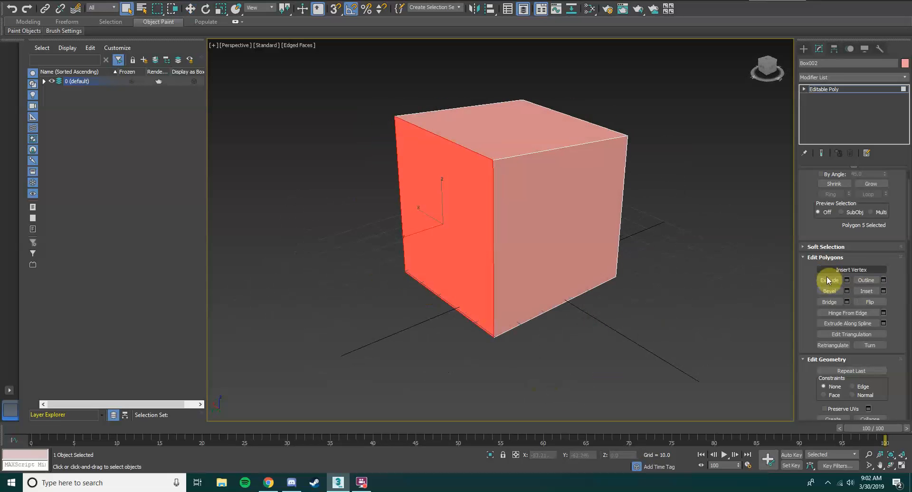
pyautogui.scroll(4, 454, 308)
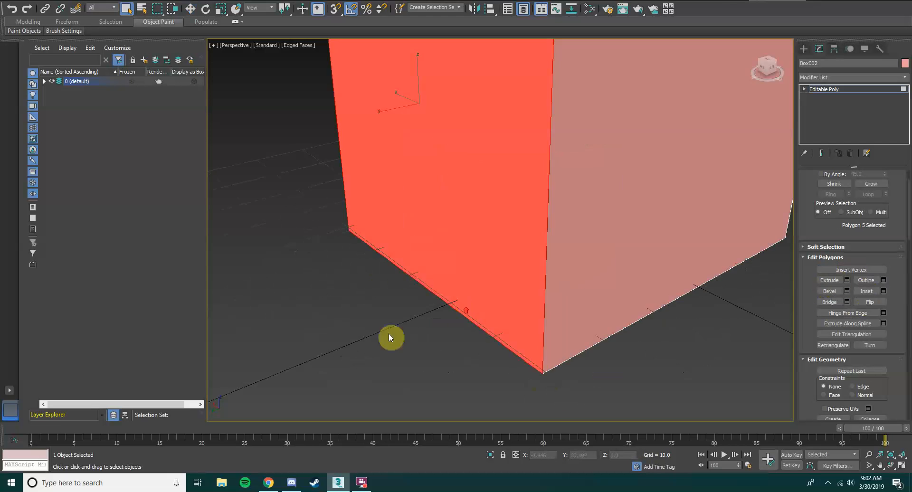
pyautogui.scroll(-6, 389, 332)
pyautogui.scroll(5, 472, 329)
pyautogui.moveTo(472, 329); pyautogui.dragTo(581, 360, button='middle')
pyautogui.scroll(-2, 570, 376)
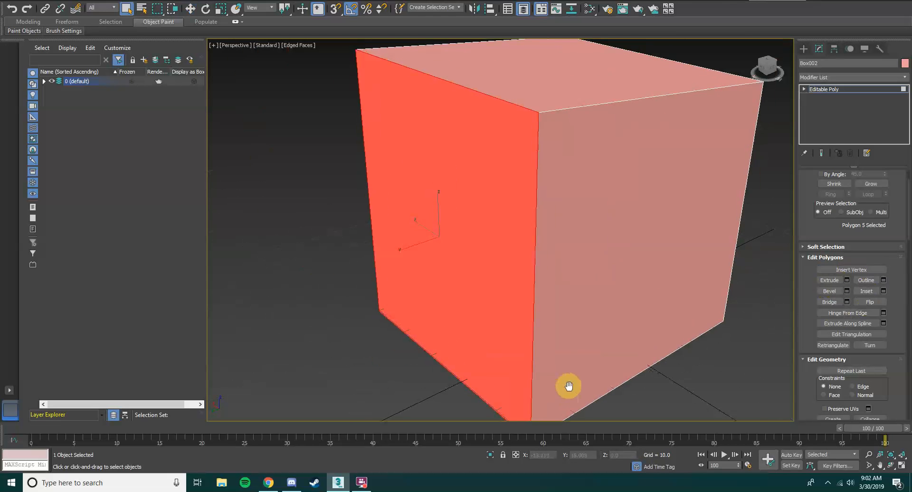
pyautogui.scroll(-3, 443, 192)
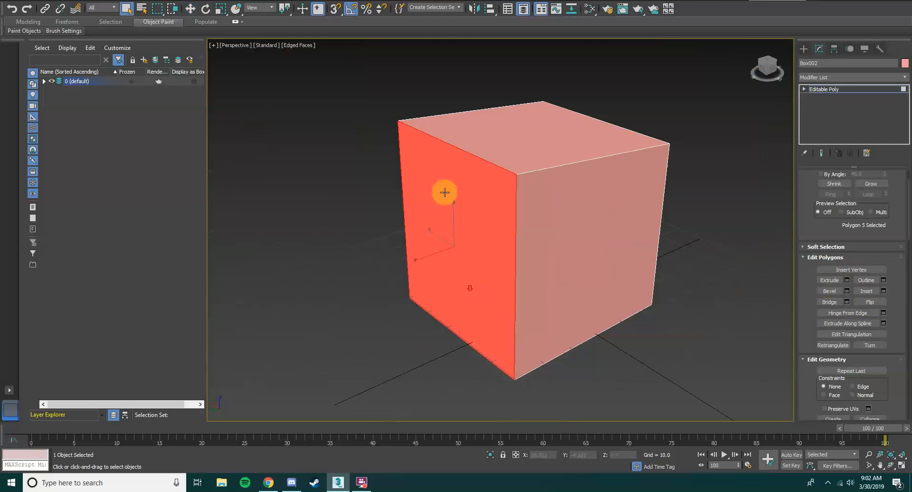
# Step: Extrude freehand the front polygon and the new block's side polygon outward, and its top polygon inward
pyautogui.click(829, 280)
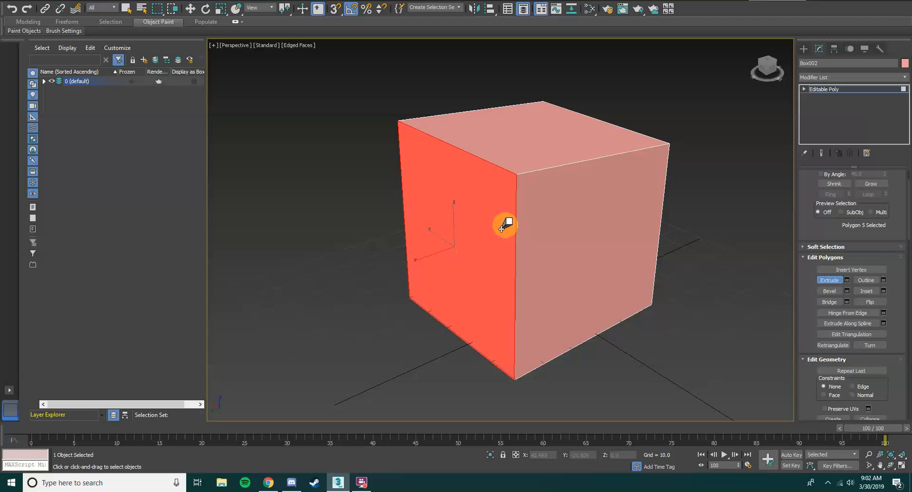
pyautogui.moveTo(443, 234); pyautogui.dragTo(756, 128)
pyautogui.moveTo(714, 137); pyautogui.dragTo(757, 122)
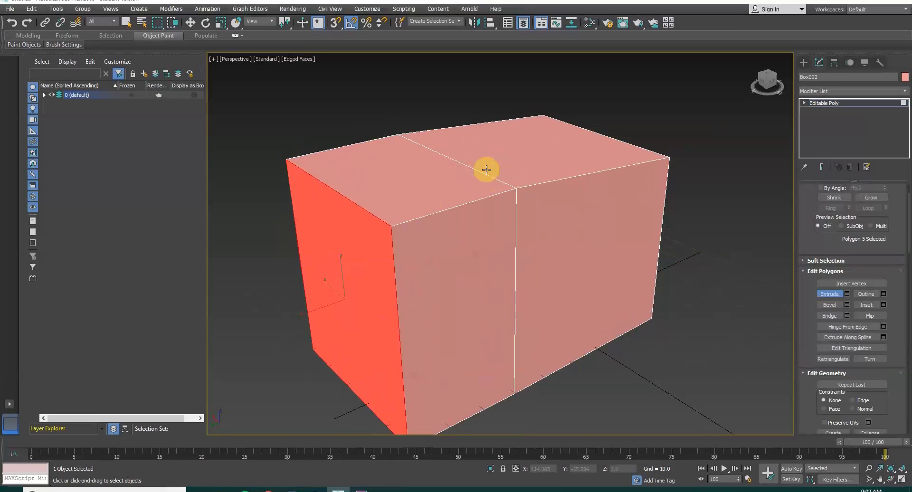
pyautogui.moveTo(464, 267); pyautogui.dragTo(421, 231)
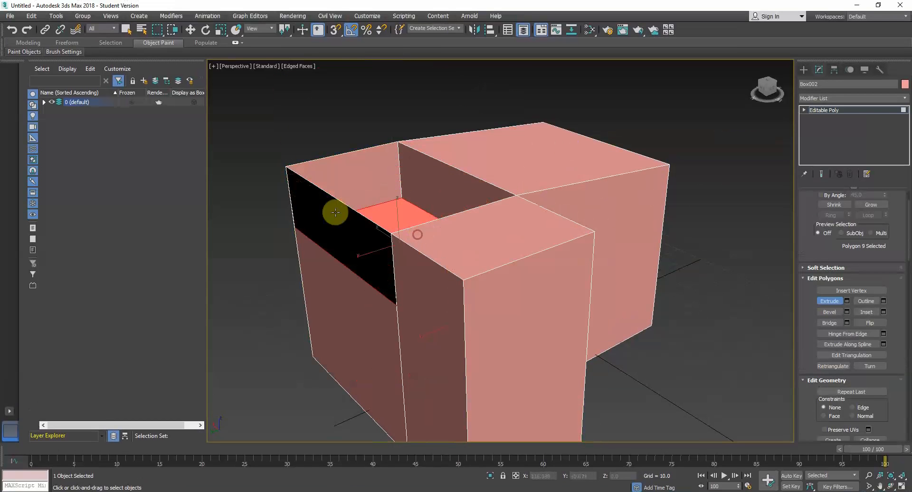
# Step: Undo all the freehand extrusions, back to the plain cube with its front polygon selected
pyautogui.hotkey('ctrl', 'z')
pyautogui.hotkey('ctrl', 'z')
pyautogui.hotkey('ctrl', 'z')
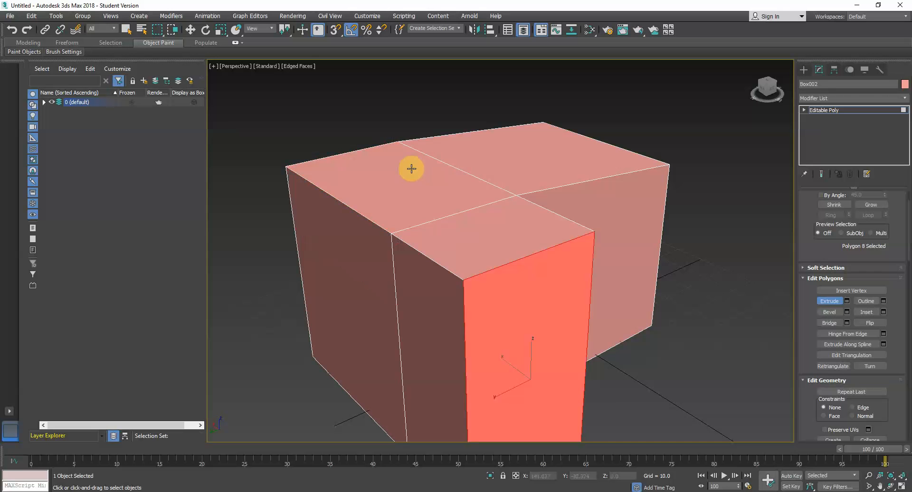
pyautogui.hotkey('ctrl', 'z')
pyautogui.hotkey('ctrl', 'z')
pyautogui.hotkey('ctrl', 'z')
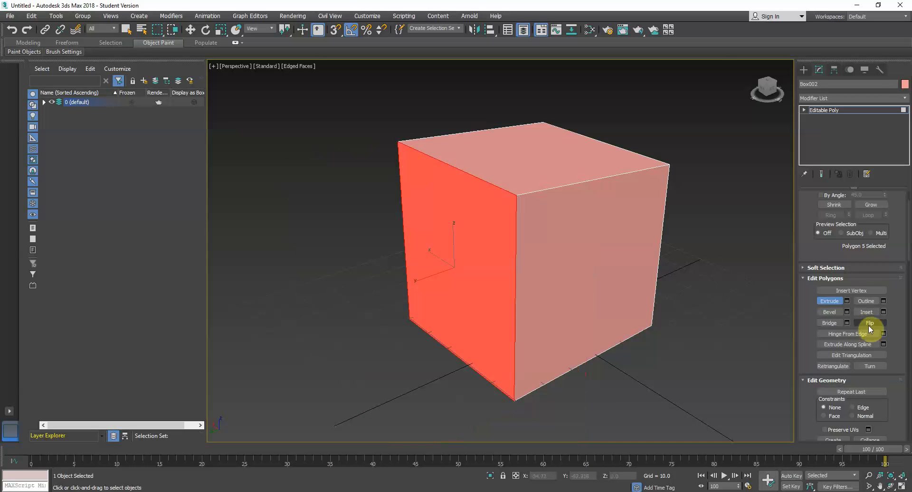
# Step: Extrude the front polygon with a height of 24.86 through the Extrude settings, applying it once and cancelling the second extrusion
pyautogui.click(848, 301)
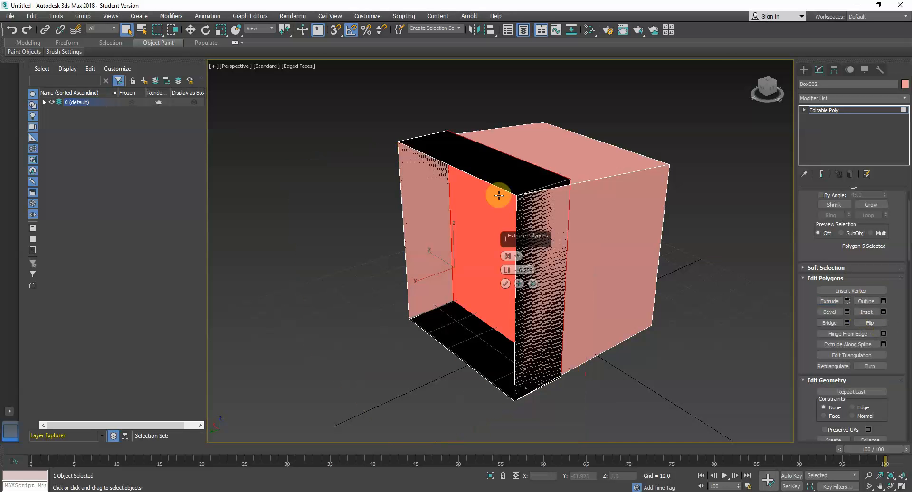
pyautogui.click(515, 257)
pyautogui.click(507, 277)
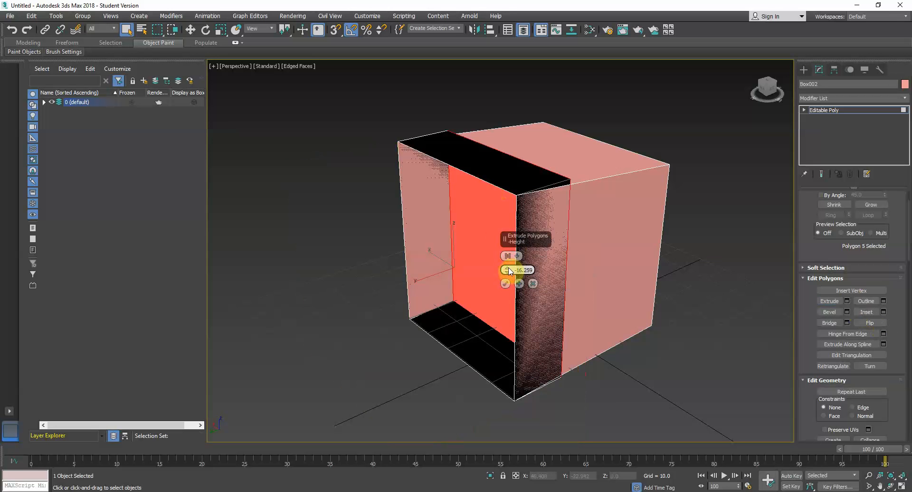
pyautogui.moveTo(509, 270); pyautogui.dragTo(521, 122)
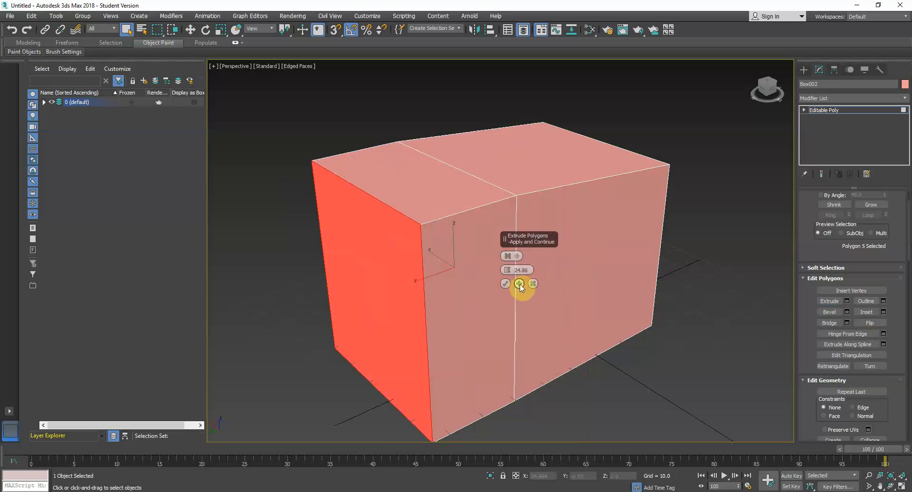
pyautogui.click(519, 283)
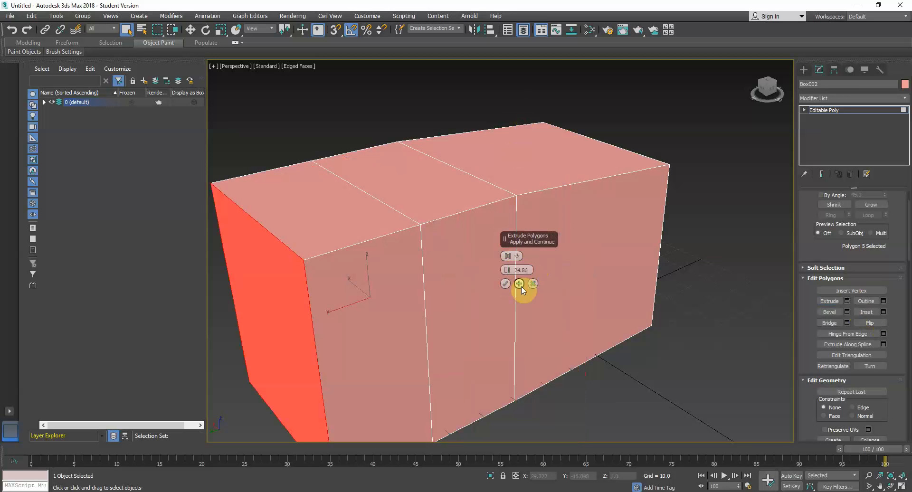
pyautogui.moveTo(350, 350); pyautogui.dragTo(411, 336, button='middle')
pyautogui.click(533, 284)
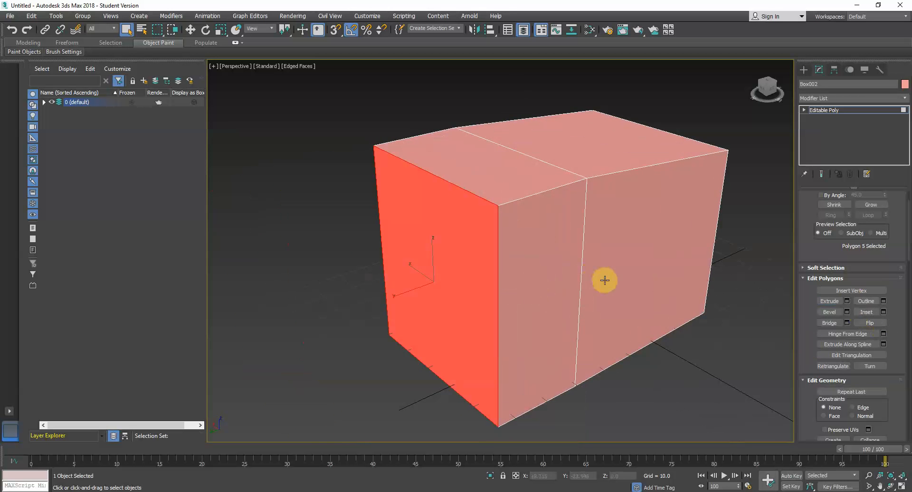
pyautogui.scroll(-5, 609, 291)
pyautogui.scroll(7, 625, 305)
pyautogui.scroll(-3, 624, 306)
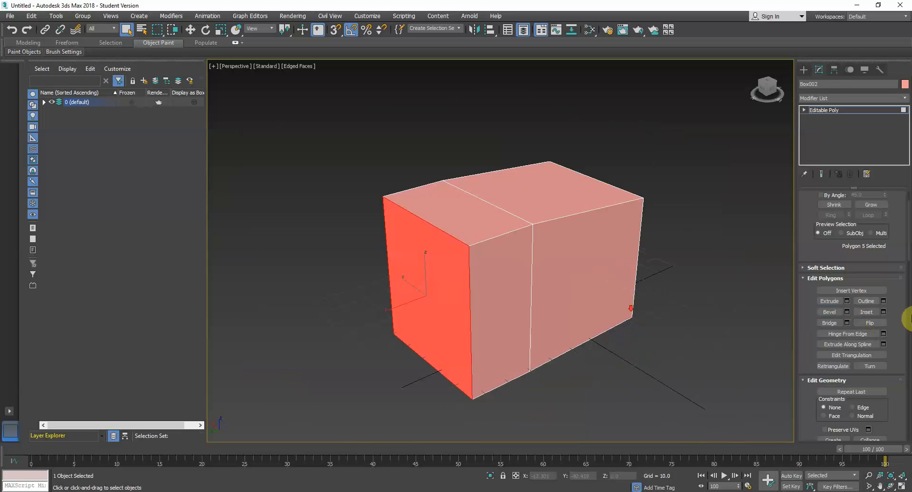
# Step: Bevel the original cube's side polygon next to the extruded block freehand, sinking it inward to a slightly smaller polygon
pyautogui.click(826, 313)
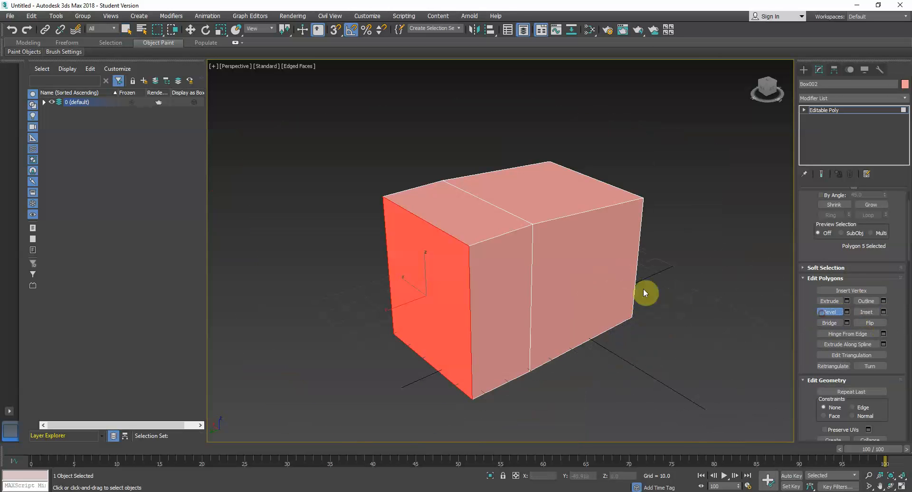
pyautogui.click(601, 272)
pyautogui.moveTo(601, 272); pyautogui.dragTo(464, 301)
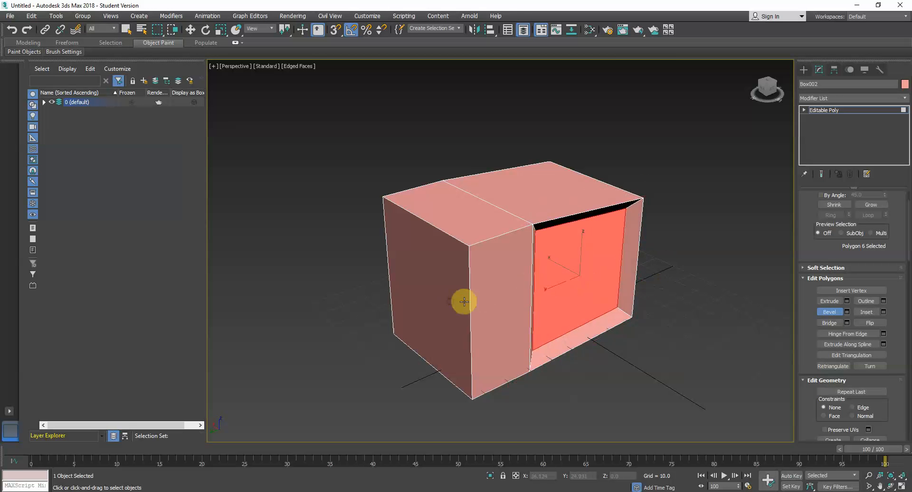
pyautogui.scroll(5, 464, 301)
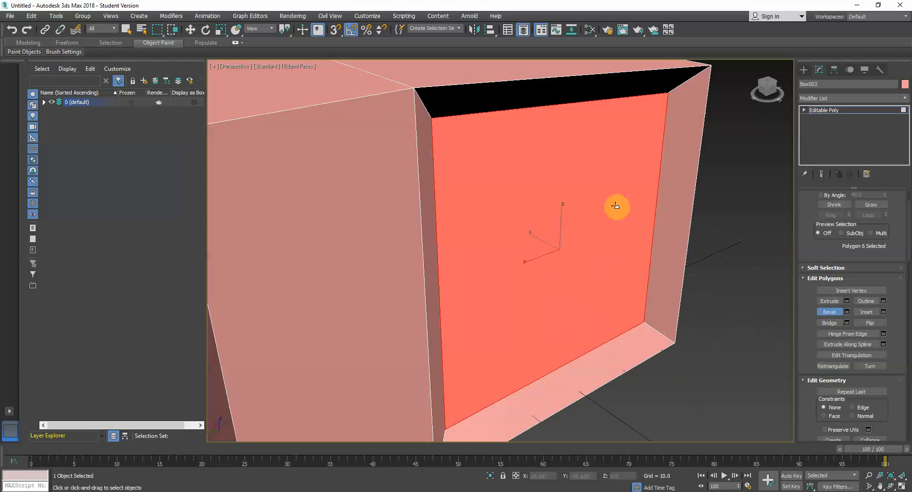
pyautogui.scroll(-5, 608, 208)
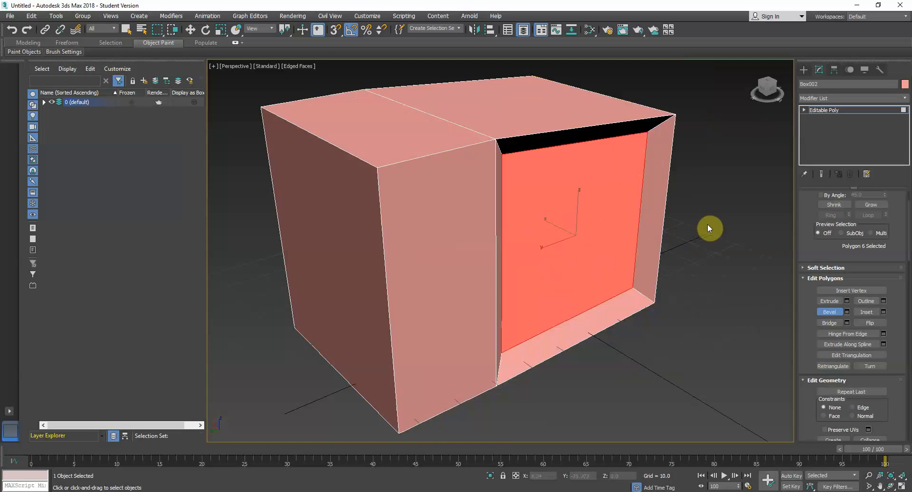
pyautogui.moveTo(708, 228); pyautogui.dragTo(622, 212, button='middle')
pyautogui.scroll(-4, 497, 87)
pyautogui.scroll(2, 523, 132)
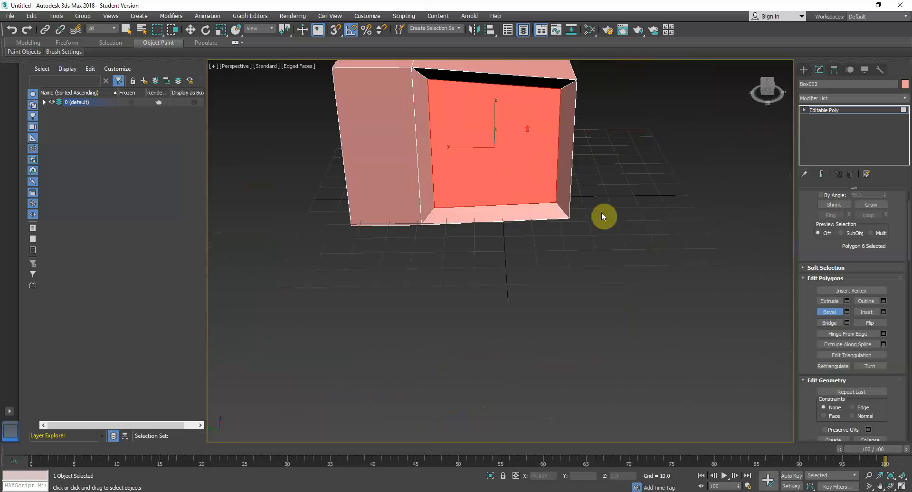
pyautogui.scroll(5, 602, 212)
pyautogui.scroll(-4, 578, 195)
pyautogui.moveTo(573, 180); pyautogui.dragTo(674, 276, button='middle')
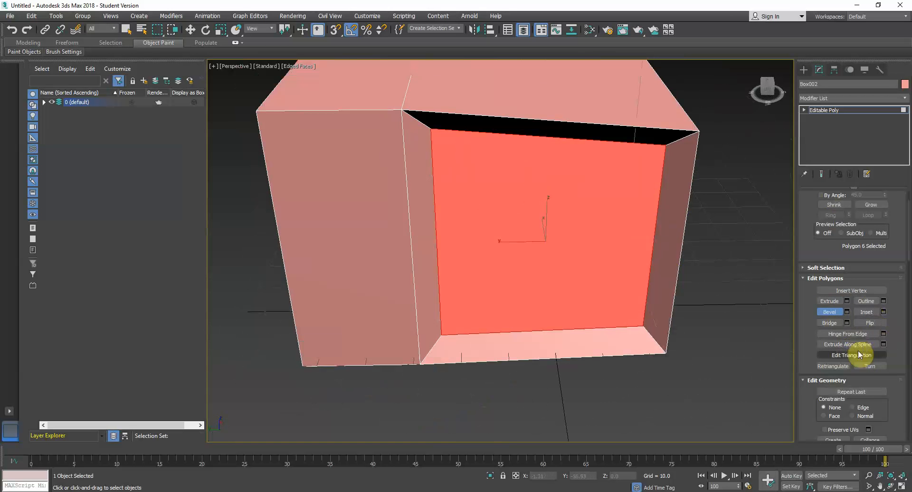
# Step: Undo the side polygon's bevel and the front polygon's extrusion, and clear the polygon selection
pyautogui.scroll(-4, 849, 283)
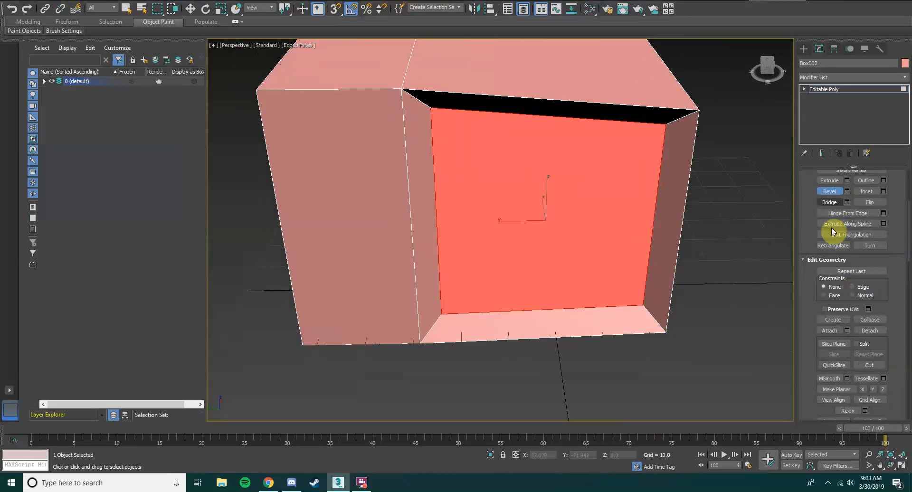
pyautogui.scroll(1, 842, 273)
pyautogui.scroll(4, 842, 252)
pyautogui.hotkey('ctrl', 'z')
pyautogui.hotkey('ctrl', 'z')
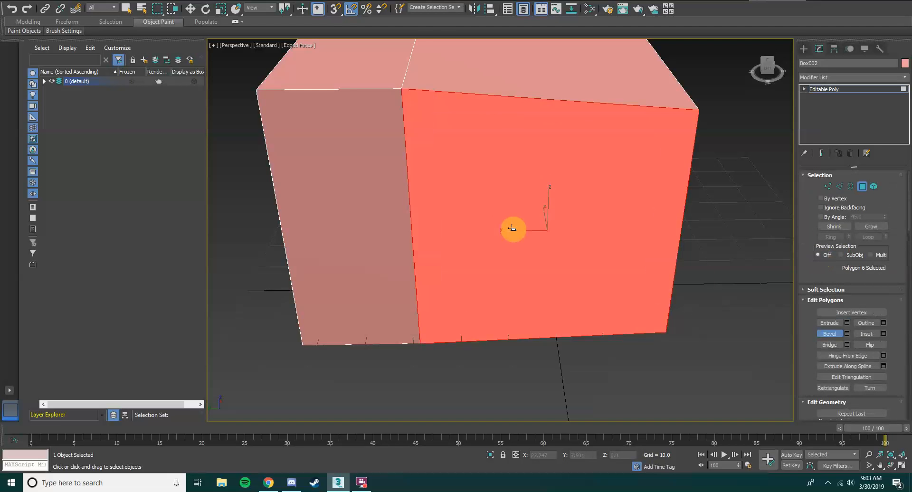
pyautogui.hotkey('ctrl', 'z')
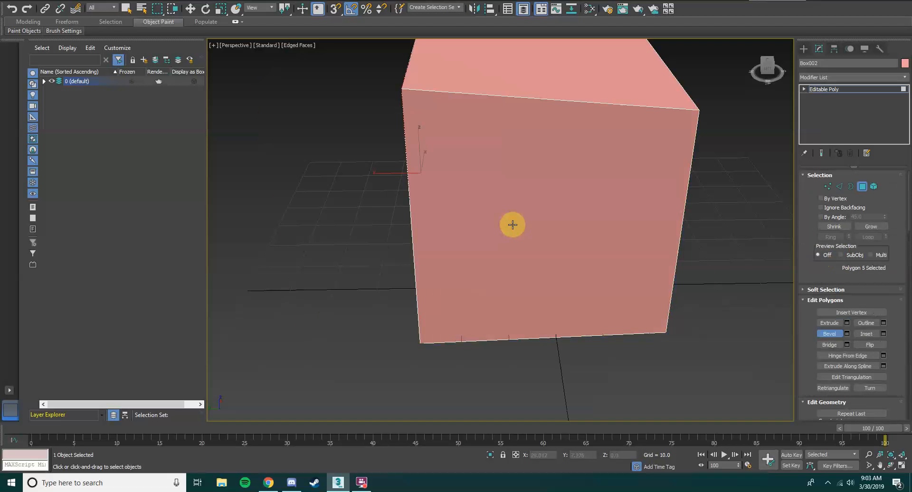
pyautogui.scroll(-5, 780, 308)
pyautogui.scroll(5, 728, 282)
pyautogui.click(743, 396)
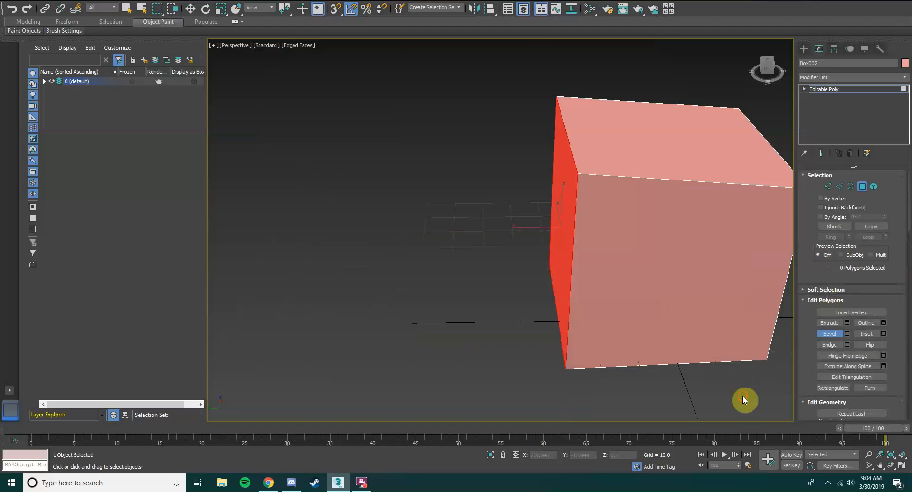
pyautogui.moveTo(742, 395); pyautogui.dragTo(682, 342, button='middle')
pyautogui.scroll(-2, 856, 315)
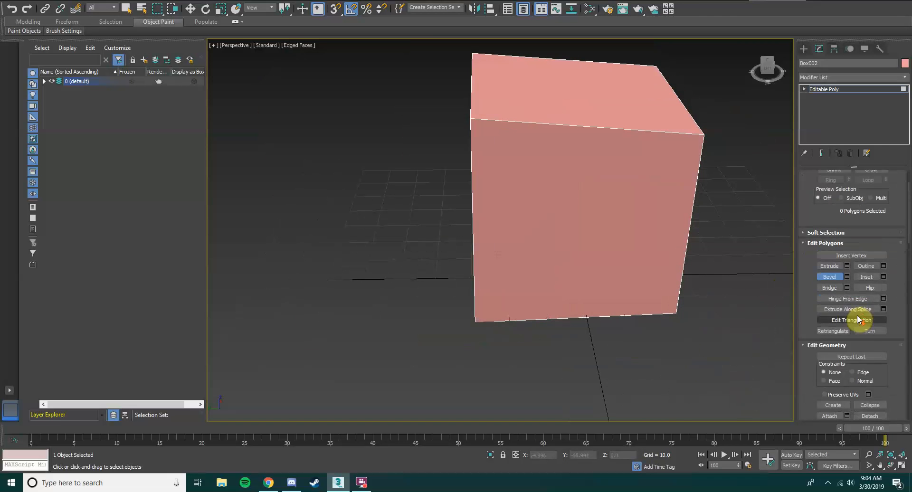
pyautogui.scroll(-3, 857, 315)
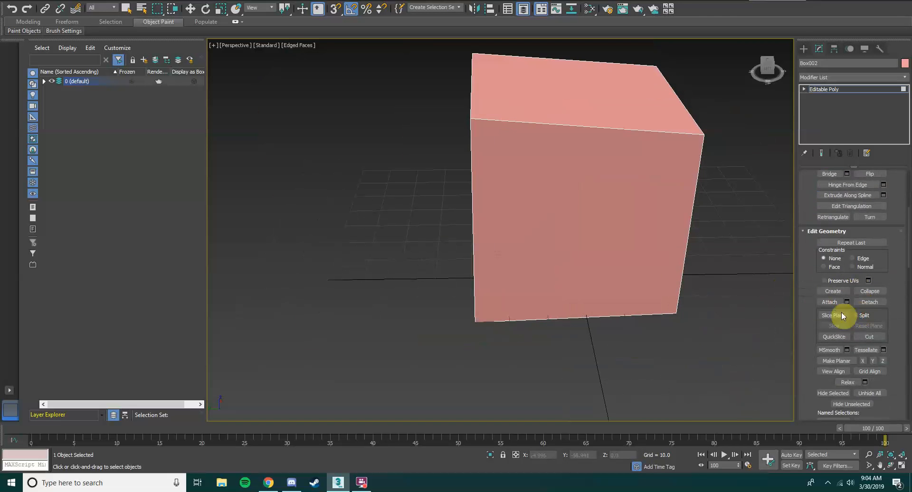
pyautogui.moveTo(661, 367); pyautogui.dragTo(572, 345, button='middle')
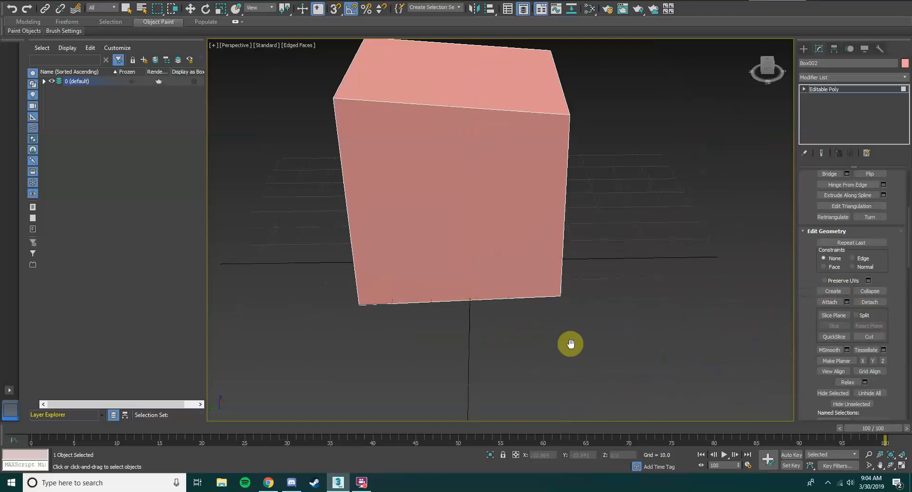
pyautogui.click(830, 302)
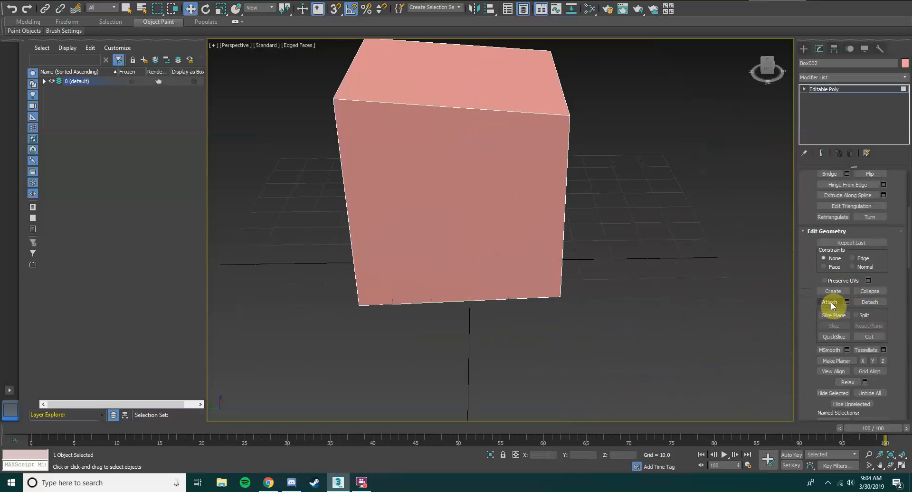
pyautogui.scroll(-5, 856, 303)
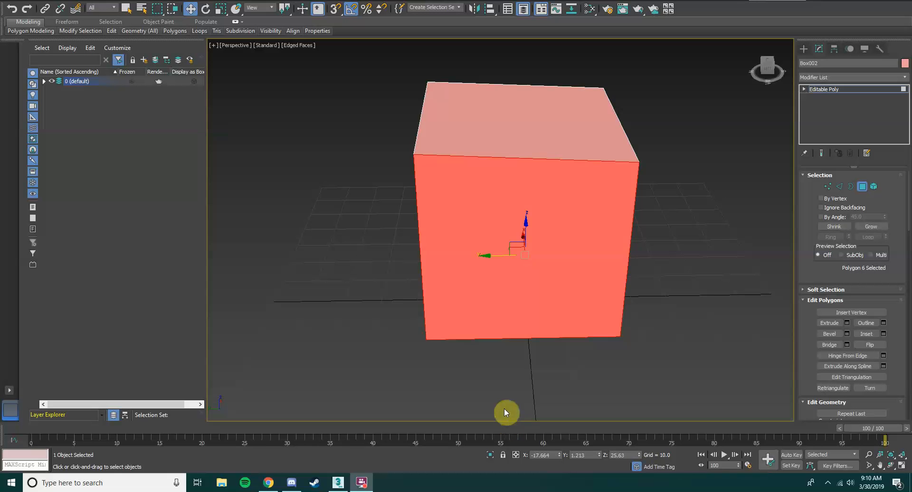
# Step: Select the cube's front-facing polygon on its own, and the whole cube at Element level
pyautogui.moveTo(535, 389); pyautogui.dragTo(513, 411, button='middle')
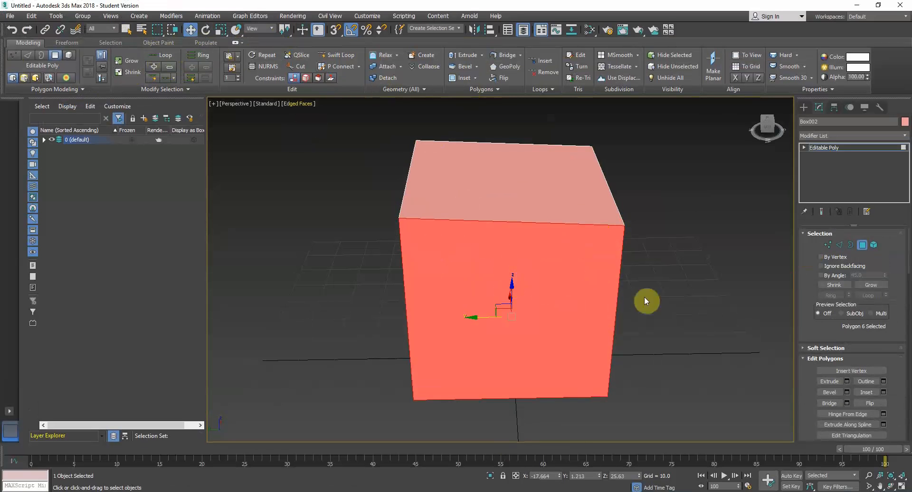
pyautogui.click(675, 310)
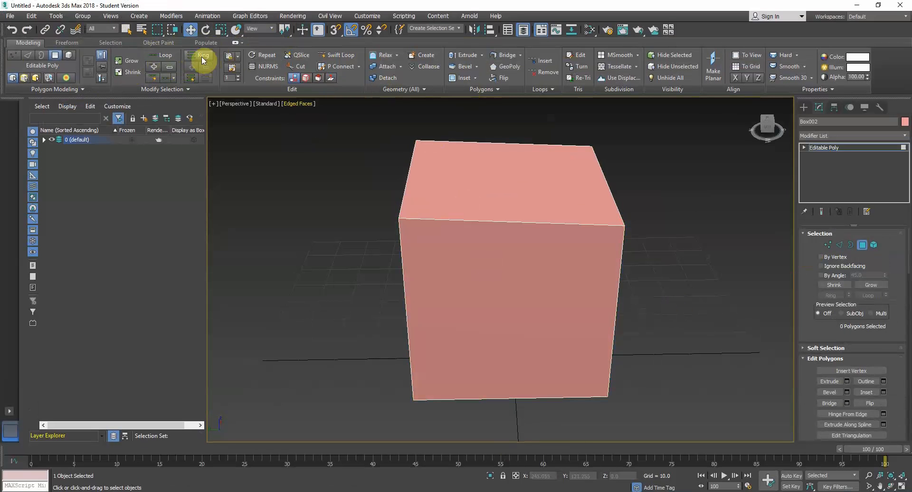
pyautogui.click(482, 244)
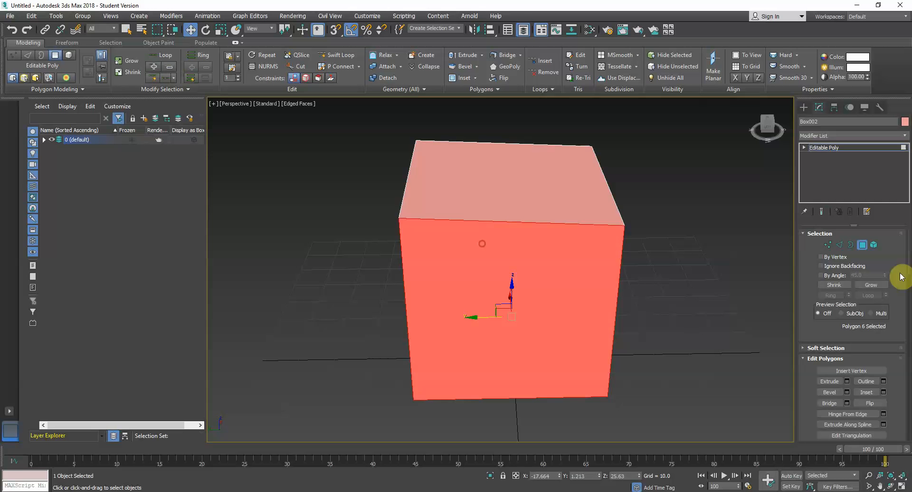
pyautogui.click(874, 244)
pyautogui.click(505, 222)
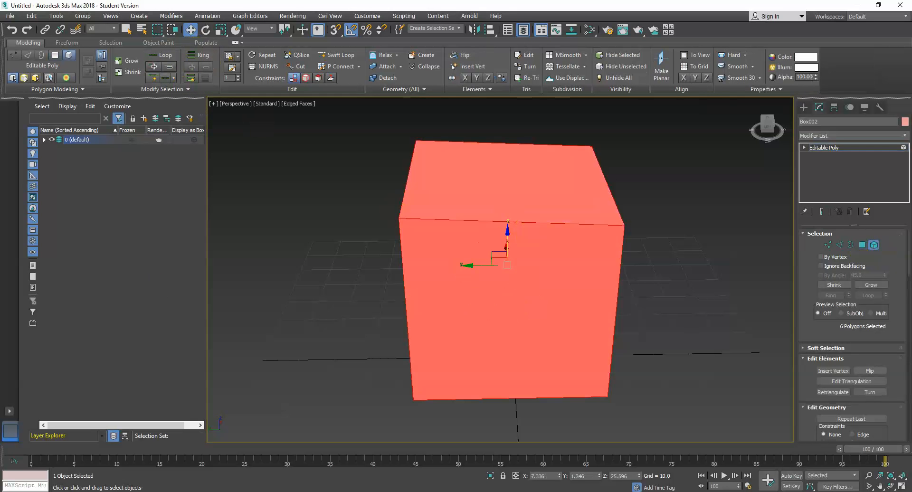
# Step: Select the front face's top edge at Edge level, expand it with Ring, and clear the selection
pyautogui.press('2')
pyautogui.press('q')
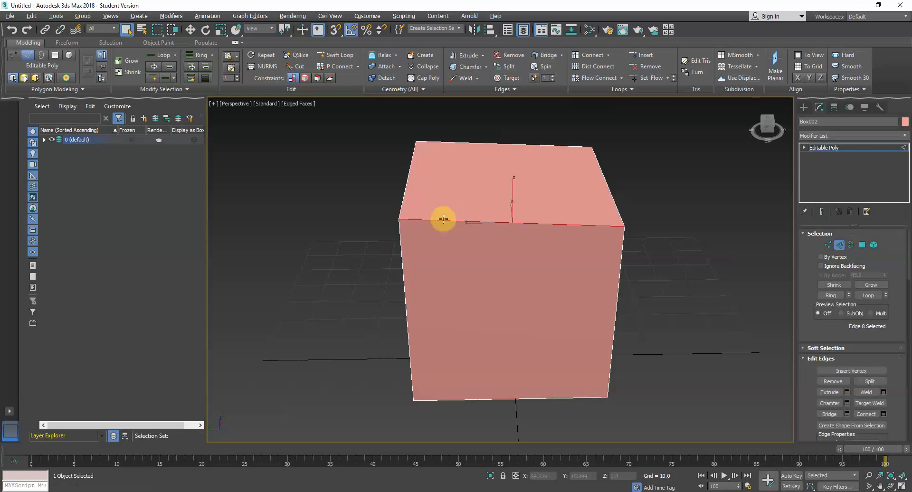
pyautogui.click(198, 55)
pyautogui.keyDown('alt'); pyautogui.moveTo(326, 275); pyautogui.dragTo(454, 201, button='middle'); pyautogui.keyUp('alt')
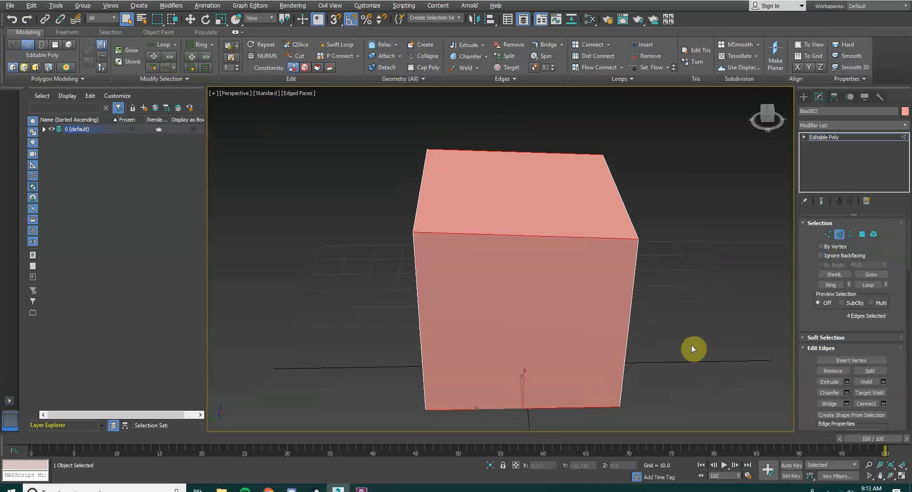
pyautogui.moveTo(691, 352); pyautogui.dragTo(676, 302, button='middle')
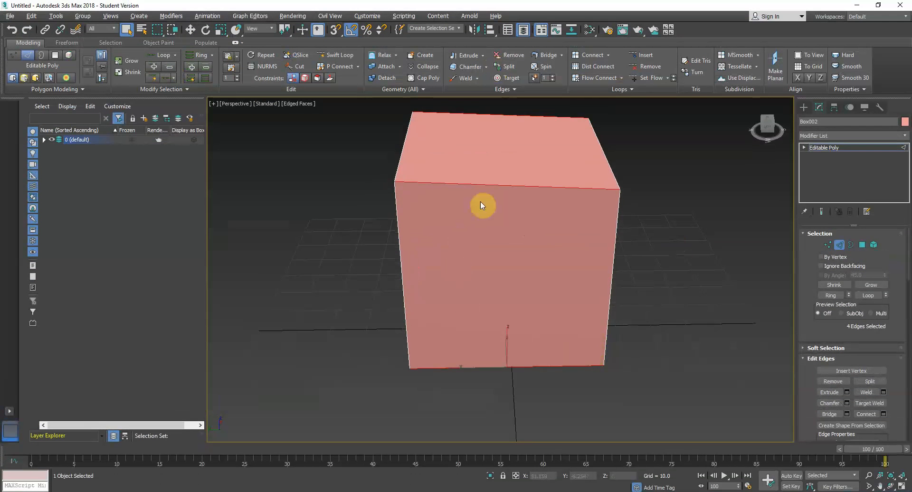
pyautogui.click(750, 306)
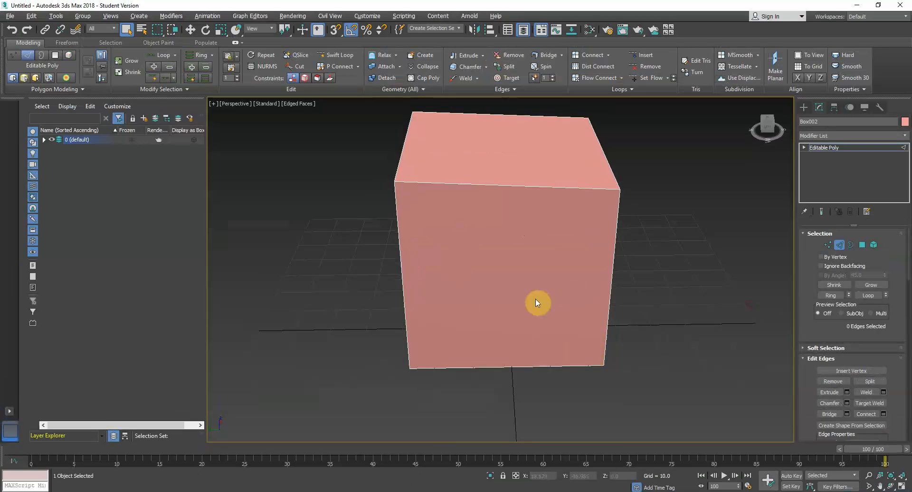
# Step: Bevel the cube's front-facing polygon freehand at Polygon level, forming a centred recess with a floor about half the face's width
pyautogui.keyDown('alt'); pyautogui.moveTo(553, 418); pyautogui.dragTo(591, 394, button='middle'); pyautogui.keyUp('alt')
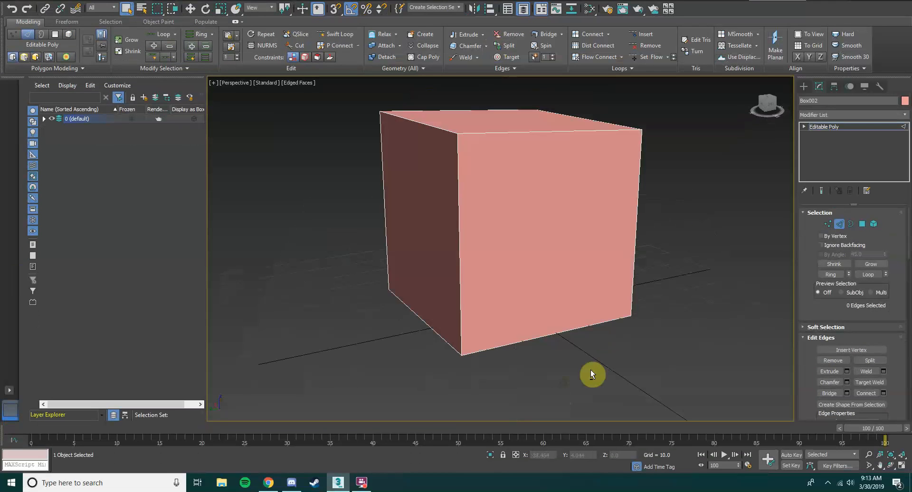
pyautogui.click(863, 225)
pyautogui.click(574, 241)
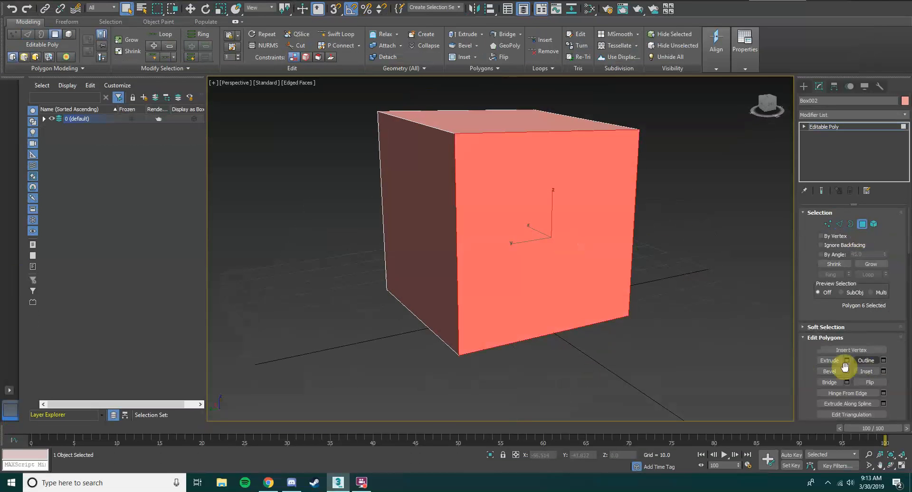
pyautogui.moveTo(535, 236); pyautogui.dragTo(565, 258)
pyautogui.click(696, 299)
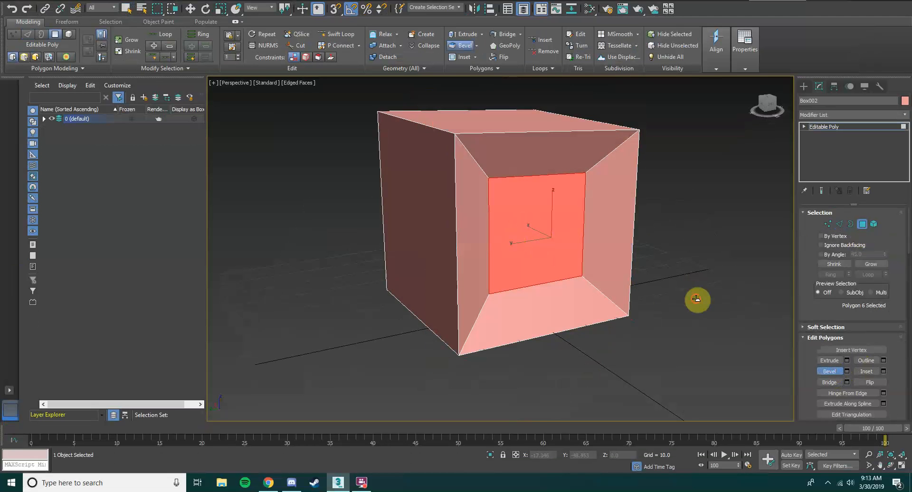
# Step: Select the upper inner edge of the beveled recess at Edge level
pyautogui.click(834, 226)
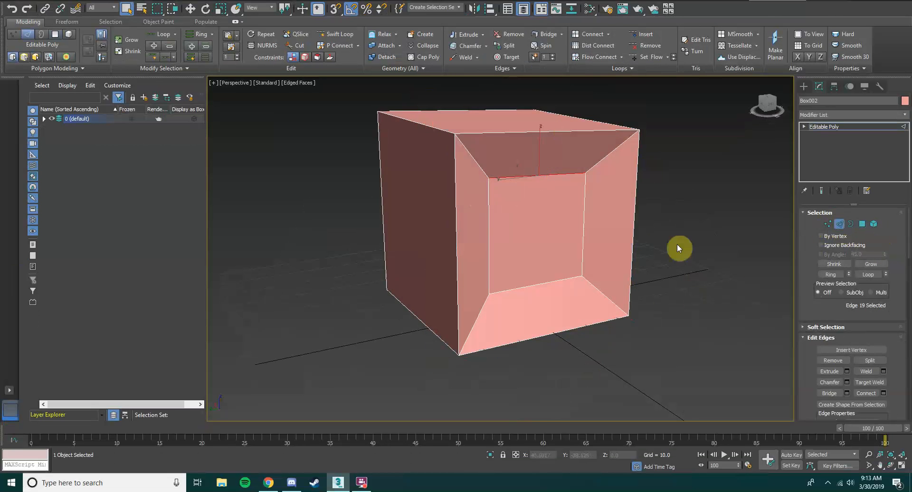
pyautogui.moveTo(723, 253); pyautogui.dragTo(672, 252, button='middle')
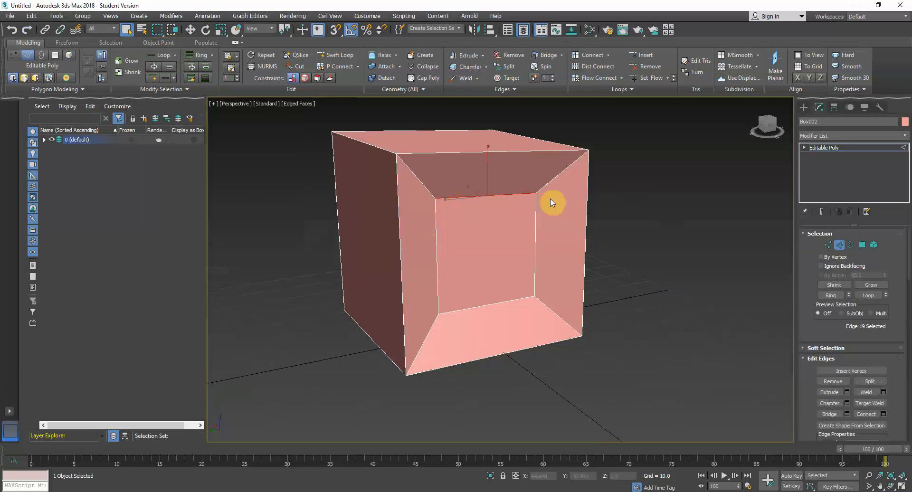
pyautogui.keyDown('alt'); pyautogui.moveTo(676, 318); pyautogui.dragTo(424, 383, button='middle'); pyautogui.keyUp('alt')
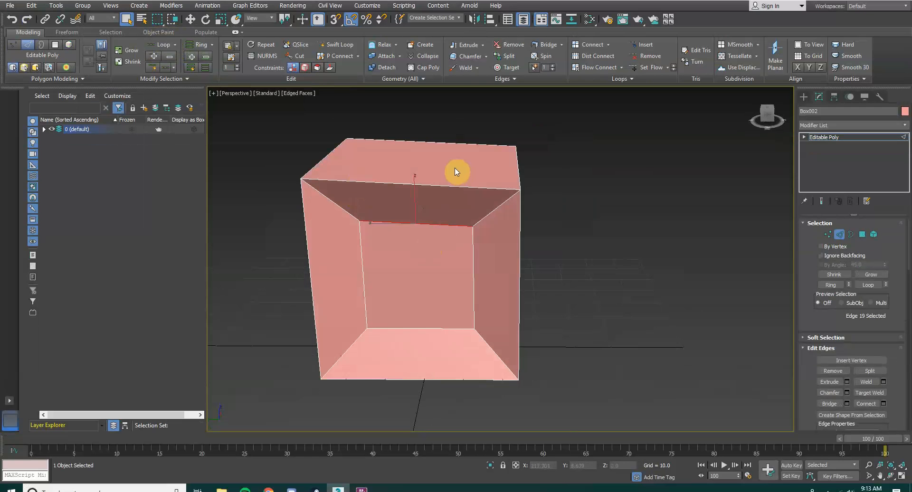
# Step: On an unbeveled side face, select the top edge, the bottom edge and the top edge loop in turn, and clear the selection
pyautogui.keyDown('alt'); pyautogui.moveTo(573, 243); pyautogui.dragTo(504, 257, button='middle'); pyautogui.keyUp('alt')
pyautogui.click(512, 199)
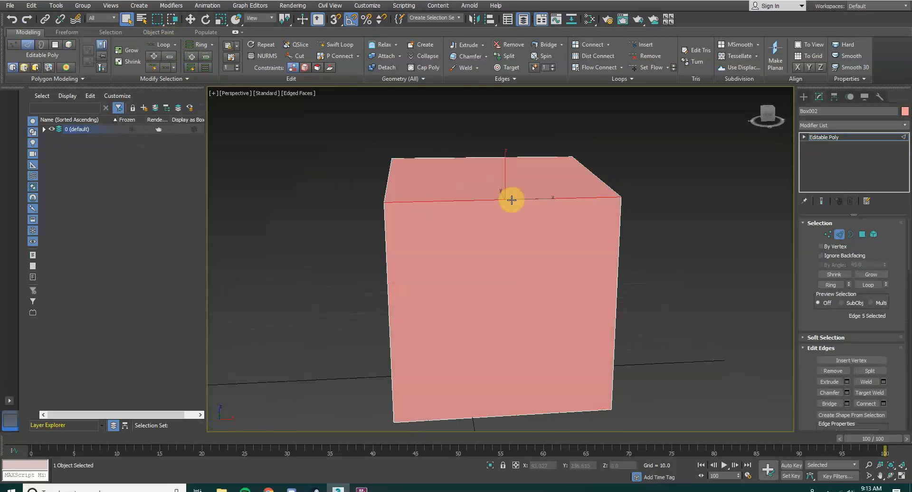
pyautogui.click(509, 405)
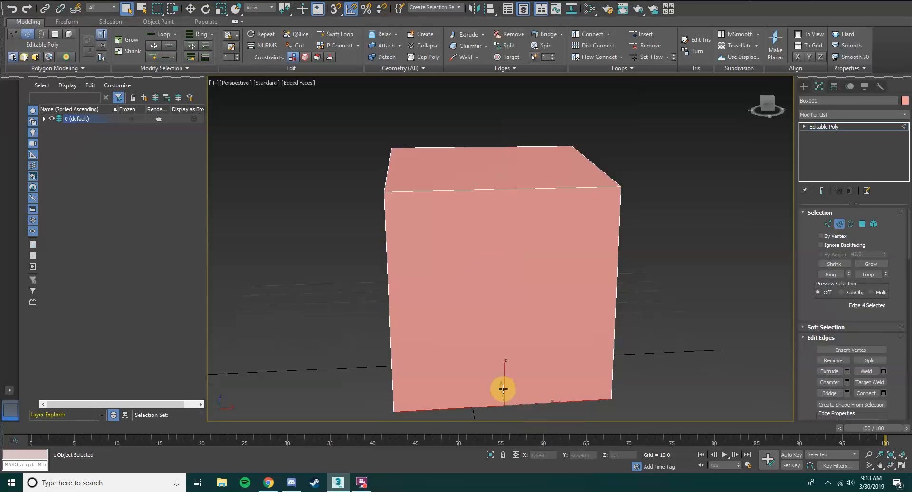
pyautogui.doubleClick(503, 190)
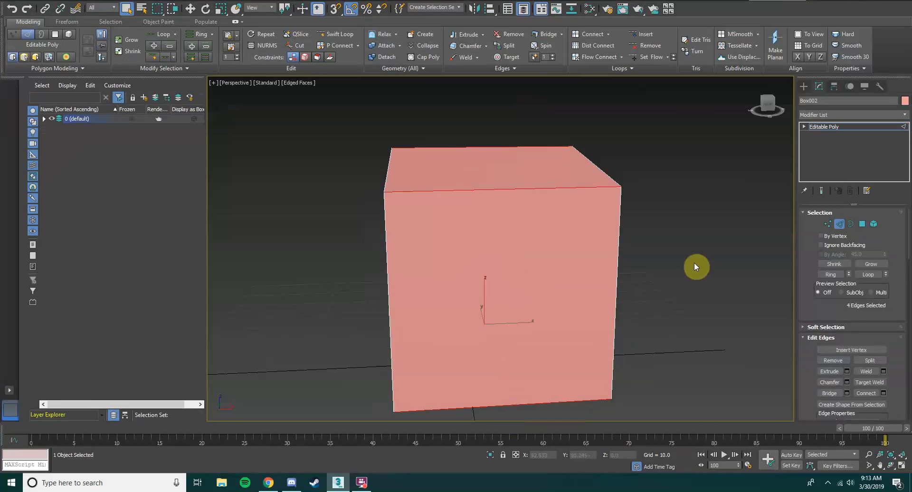
pyautogui.click(694, 264)
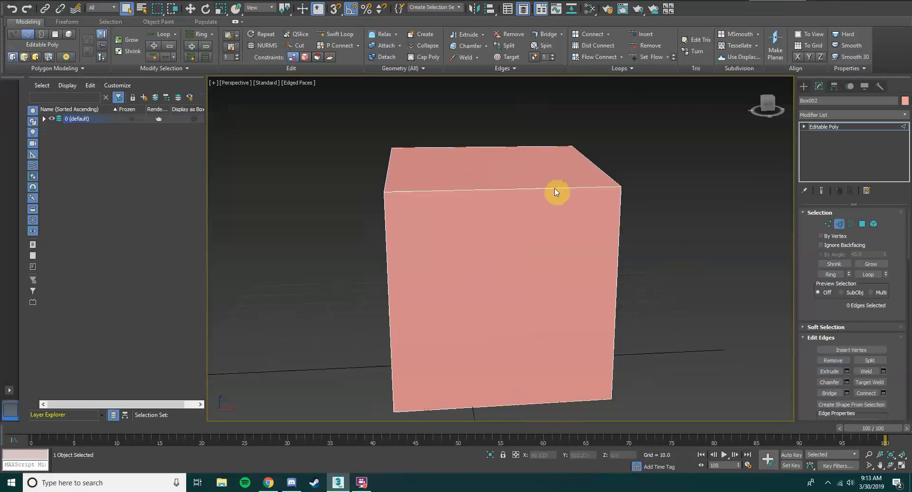
# Step: Connect the top and bottom edges of the unbeveled side face with one vertical edge down its middle
pyautogui.click(553, 190)
pyautogui.keyDown('ctrl'); pyautogui.click(550, 402); pyautogui.keyUp('ctrl')
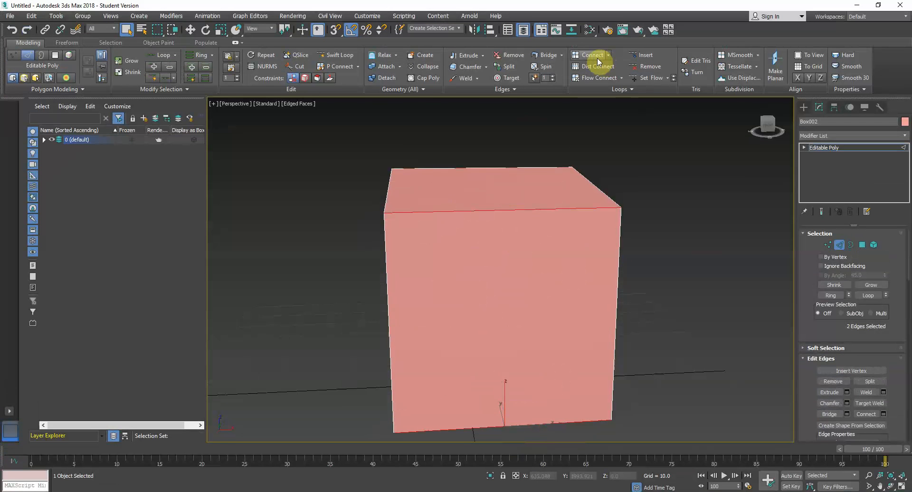
pyautogui.click(596, 58)
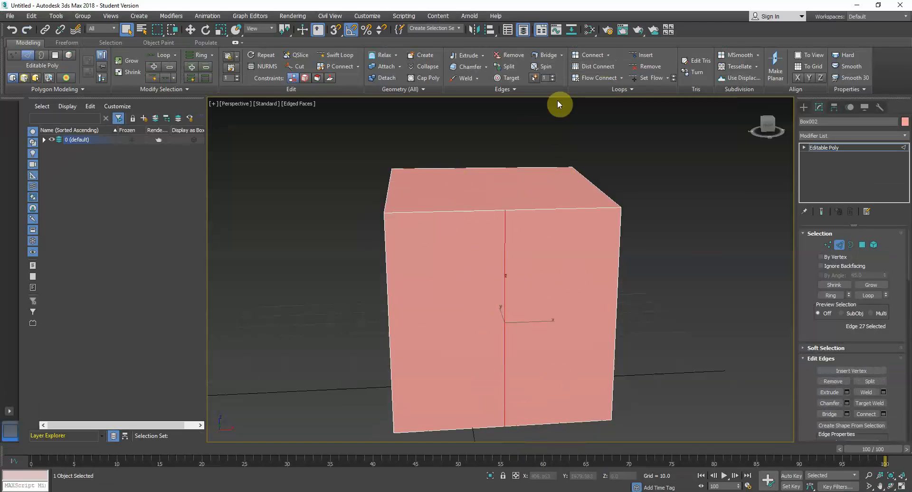
# Step: Try moving the face's middle vertical edge sideways, and undo the move and the edge connection
pyautogui.press('w')
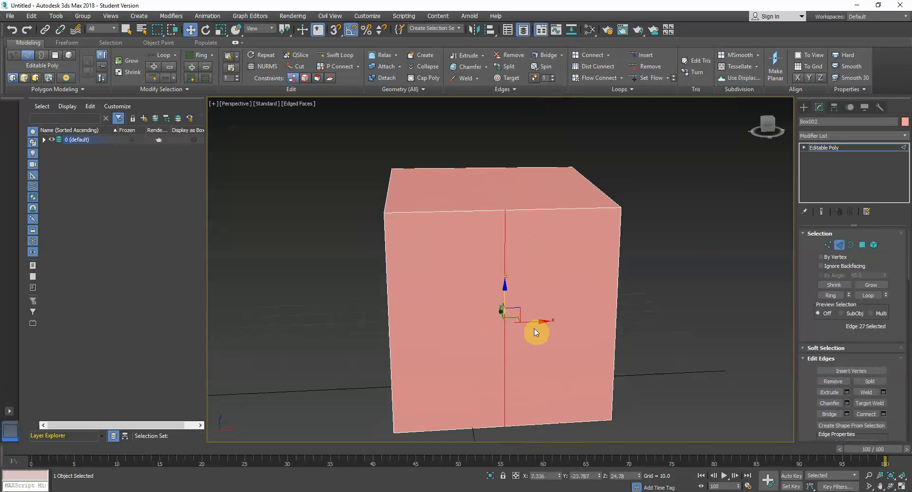
pyautogui.moveTo(535, 321)
pyautogui.mouseDown()
pyautogui.moveTo(524, 316)
pyautogui.moveTo(544, 309)
pyautogui.mouseUp()
pyautogui.hotkey('ctrl', 'z')
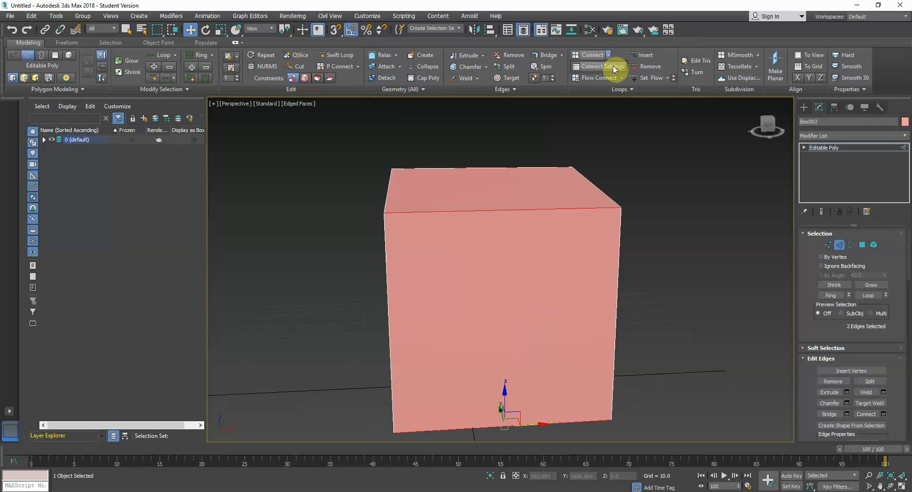
# Step: Connect the face's top and bottom edges with 3 segments and a pinch of 1, and clear the edge selection
pyautogui.click(608, 55)
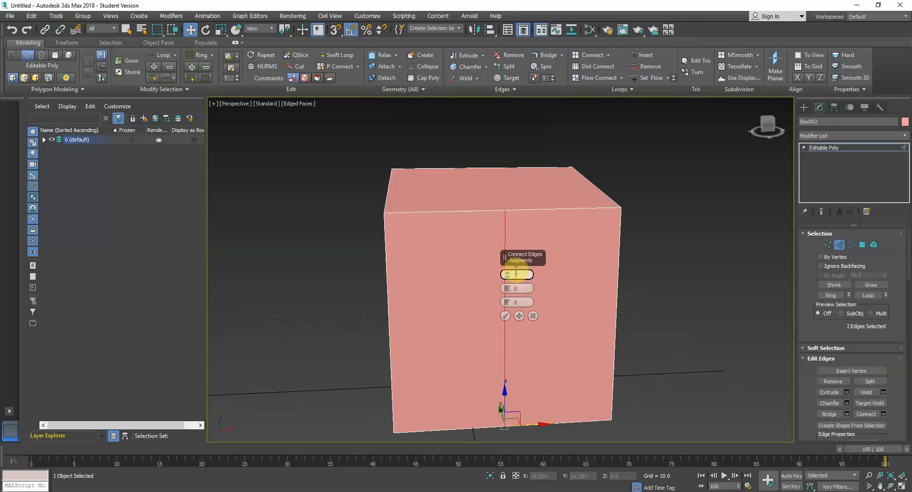
pyautogui.click(507, 272)
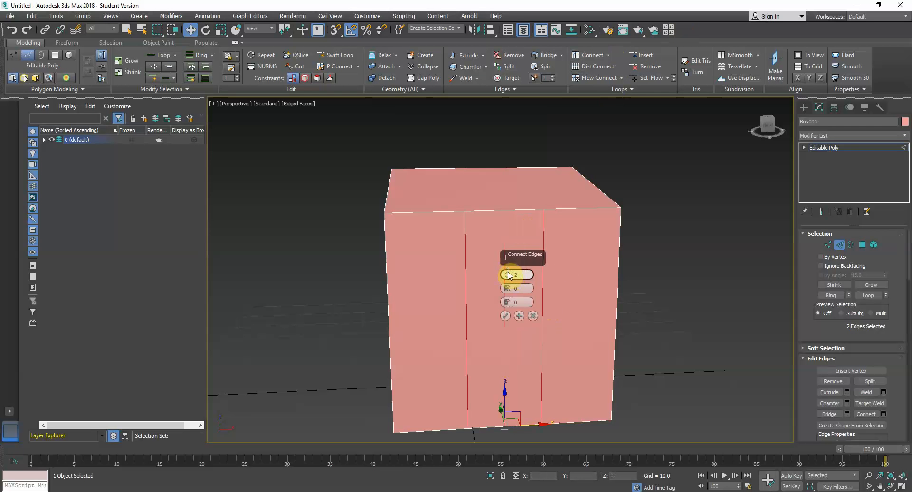
pyautogui.click(508, 273)
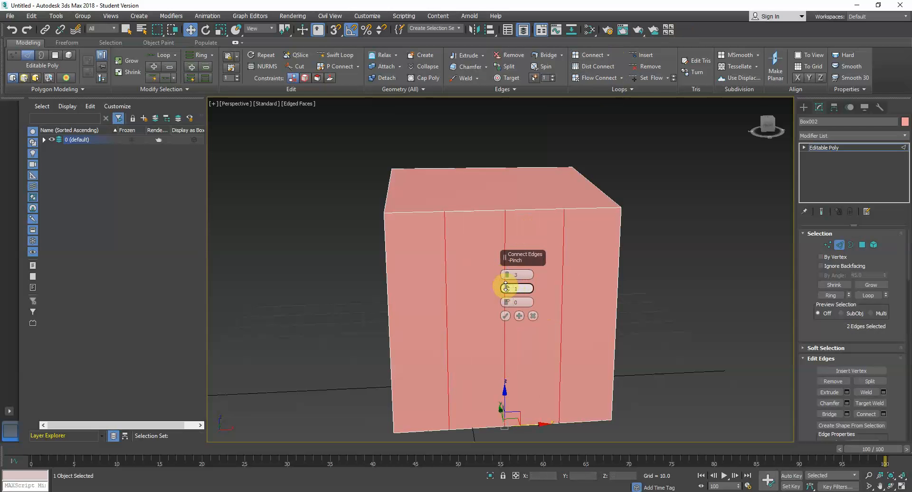
pyautogui.moveTo(506, 286)
pyautogui.mouseDown()
pyautogui.moveTo(507, 347)
pyautogui.moveTo(505, 247)
pyautogui.moveTo(511, 285)
pyautogui.moveTo(503, 277)
pyautogui.mouseUp()
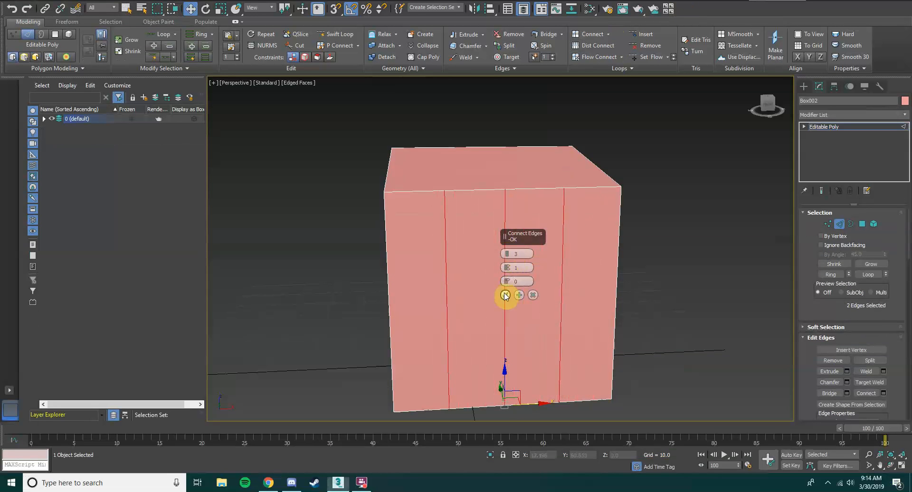
pyautogui.click(505, 295)
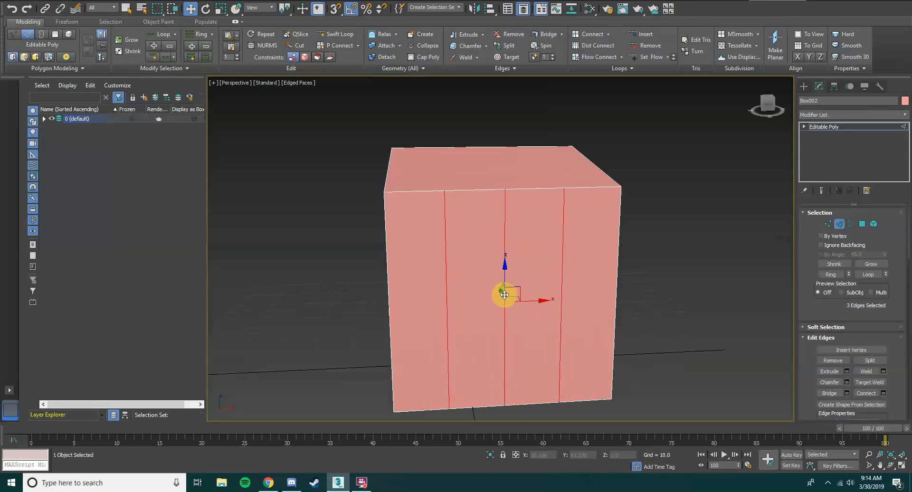
pyautogui.click(404, 264)
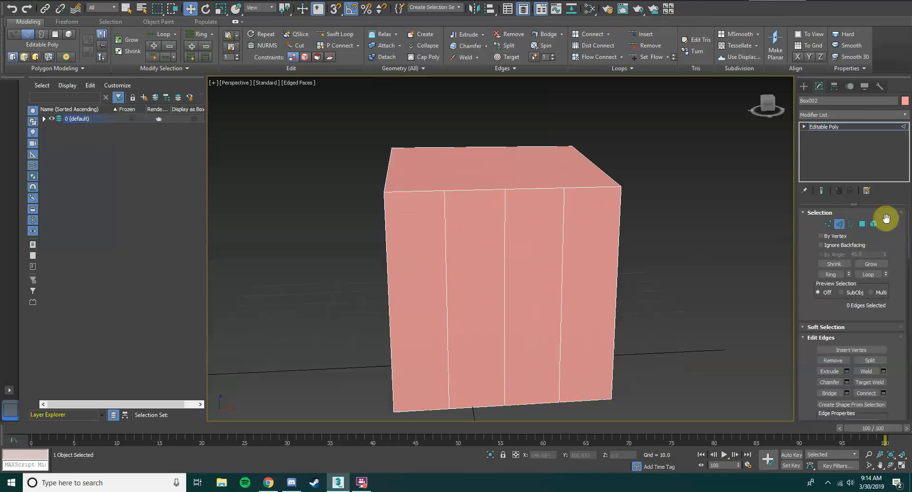
# Step: Select individual strips of the divided face in turn at Polygon level, ending on the outermost right strip, and activate Scale
pyautogui.click(862, 224)
pyautogui.click(433, 238)
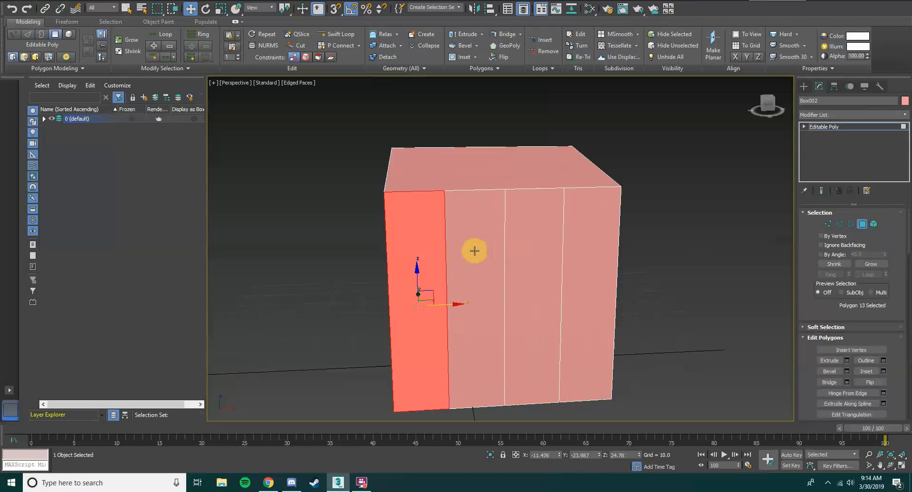
pyautogui.click(535, 230)
pyautogui.click(597, 253)
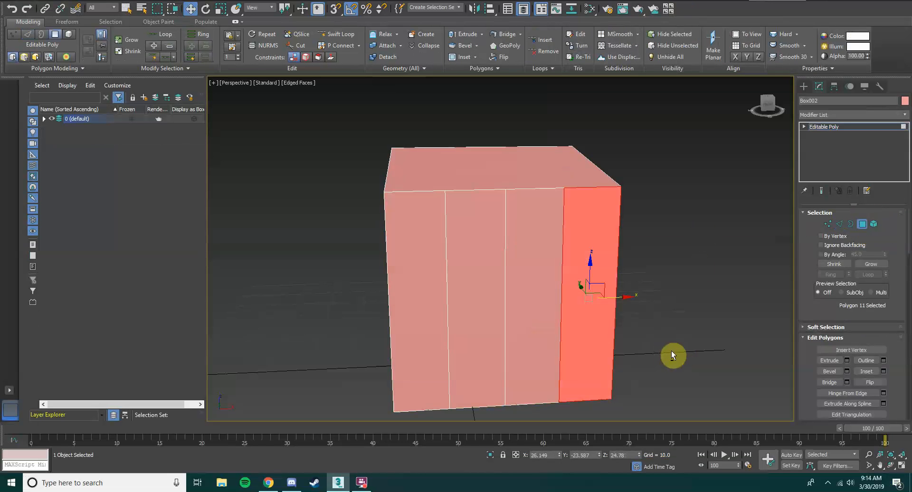
pyautogui.keyDown('alt'); pyautogui.moveTo(672, 352); pyautogui.dragTo(595, 340, button='middle'); pyautogui.keyUp('alt')
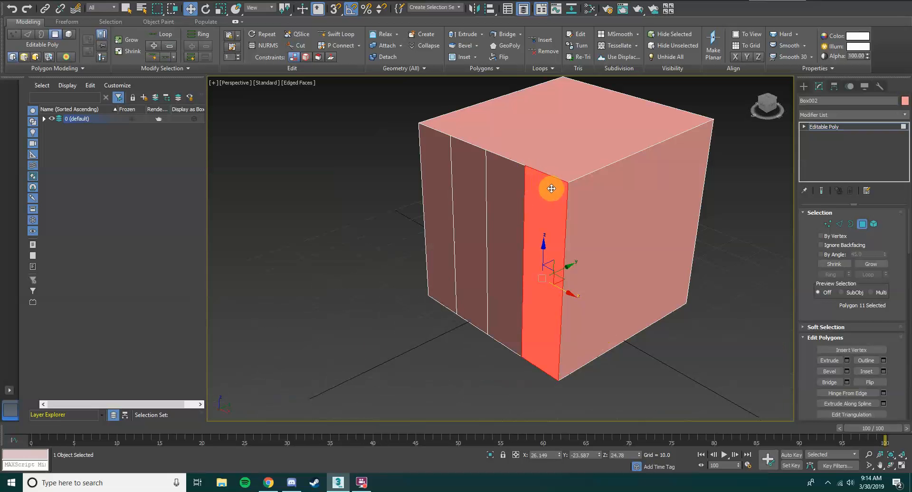
pyautogui.press('r')
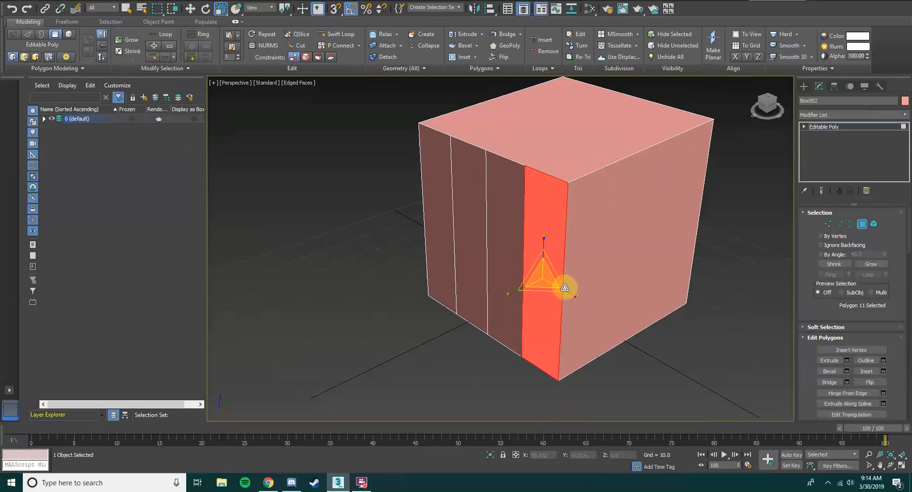
# Step: Examine the divided face and its selected outer strip from several angles and distances
pyautogui.keyDown('alt'); pyautogui.moveTo(657, 369); pyautogui.dragTo(635, 367, button='middle'); pyautogui.keyUp('alt')
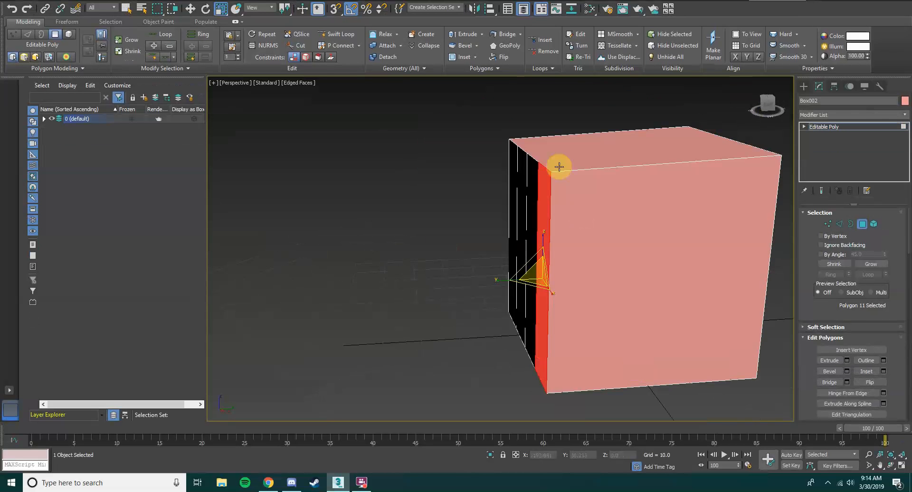
pyautogui.keyDown('alt'); pyautogui.moveTo(456, 369); pyautogui.dragTo(574, 154, button='middle'); pyautogui.keyUp('alt')
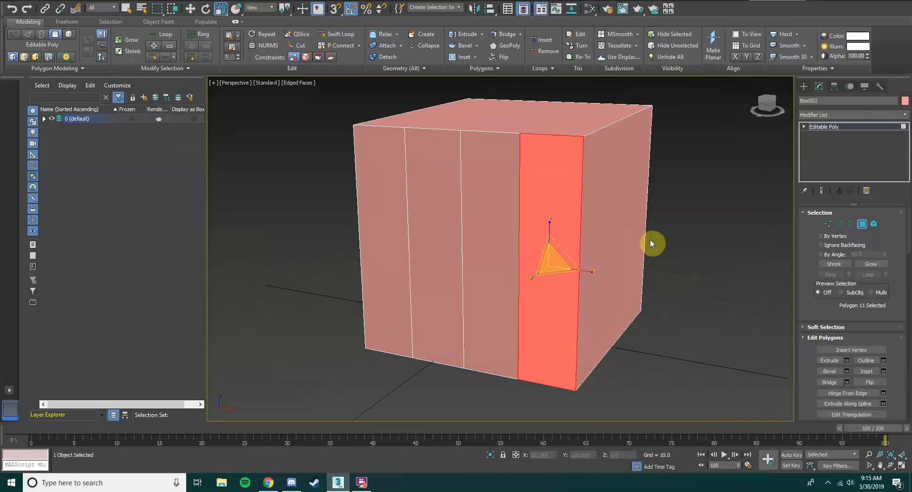
pyautogui.keyDown('alt'); pyautogui.moveTo(670, 255); pyautogui.dragTo(539, 196, button='middle'); pyautogui.keyUp('alt')
pyautogui.scroll(-5, 541, 199)
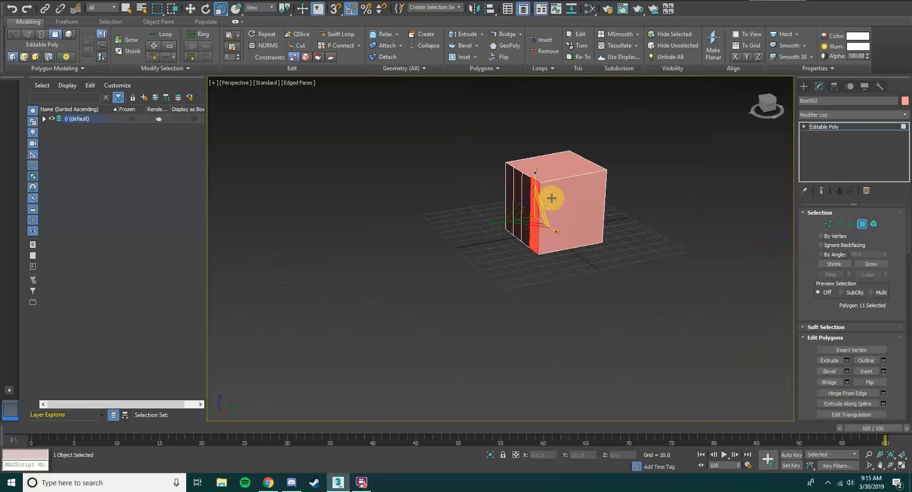
pyautogui.scroll(7, 541, 197)
pyautogui.scroll(-3, 449, 200)
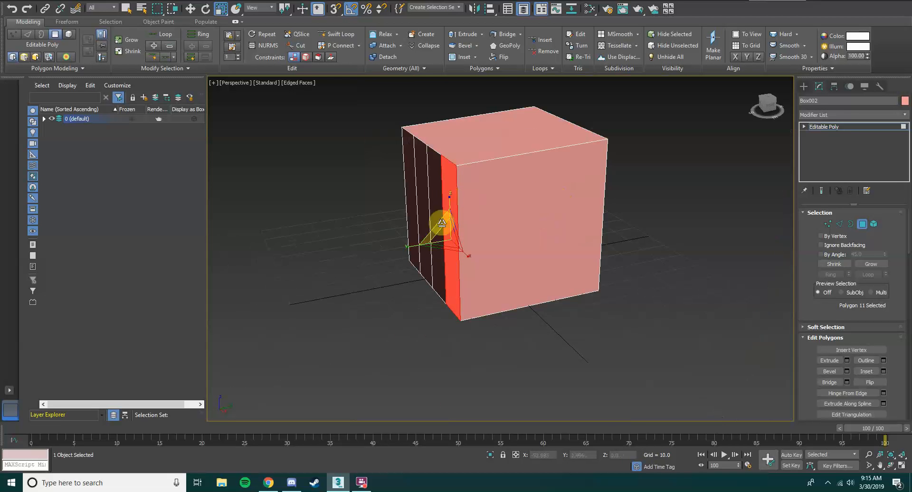
pyautogui.moveTo(411, 366); pyautogui.dragTo(473, 372, button='middle')
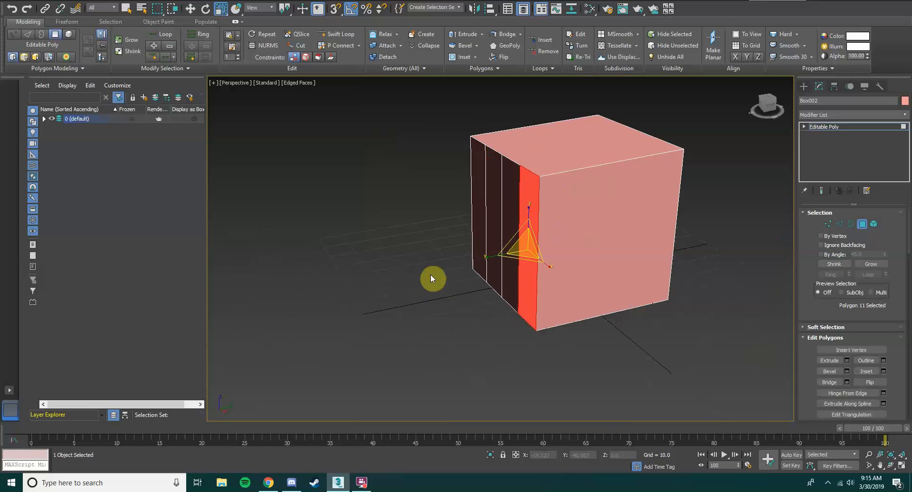
pyautogui.keyDown('alt'); pyautogui.moveTo(431, 274); pyautogui.dragTo(465, 271, button='middle'); pyautogui.keyUp('alt')
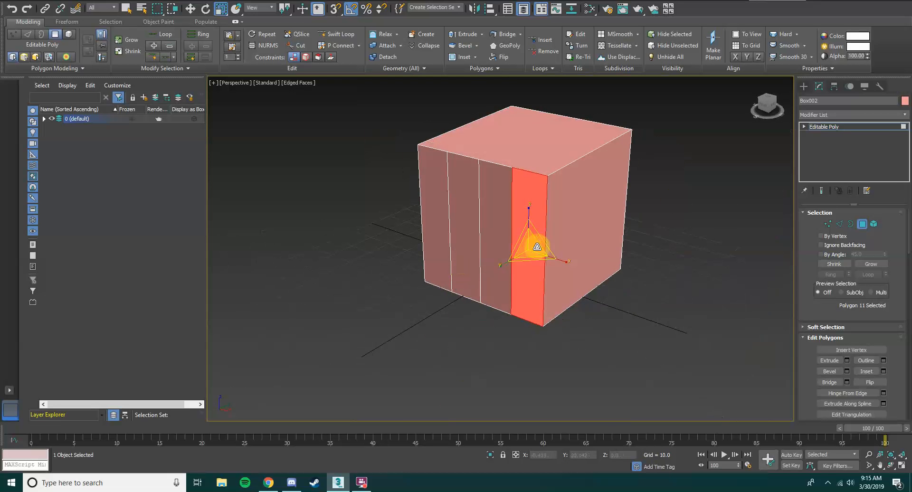
# Step: Scale strips of the divided face freehand, making its middle vertical edge the tallest, and clear the polygon selection
pyautogui.moveTo(538, 237); pyautogui.dragTo(436, 224)
pyautogui.click(484, 226)
pyautogui.click(445, 215)
pyautogui.click(581, 369)
# Step: Uniformly scale down the strip just right of the middle edge freehand, after checking the deformed face from several sides
pyautogui.keyDown('alt'); pyautogui.moveTo(581, 369); pyautogui.dragTo(633, 365, button='middle'); pyautogui.keyUp('alt')
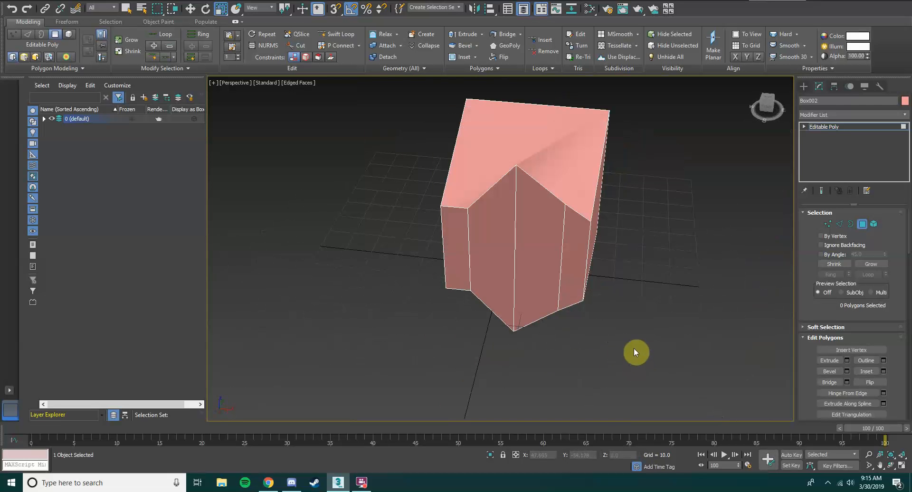
pyautogui.keyDown('alt'); pyautogui.moveTo(667, 293); pyautogui.dragTo(625, 303, button='middle'); pyautogui.keyUp('alt')
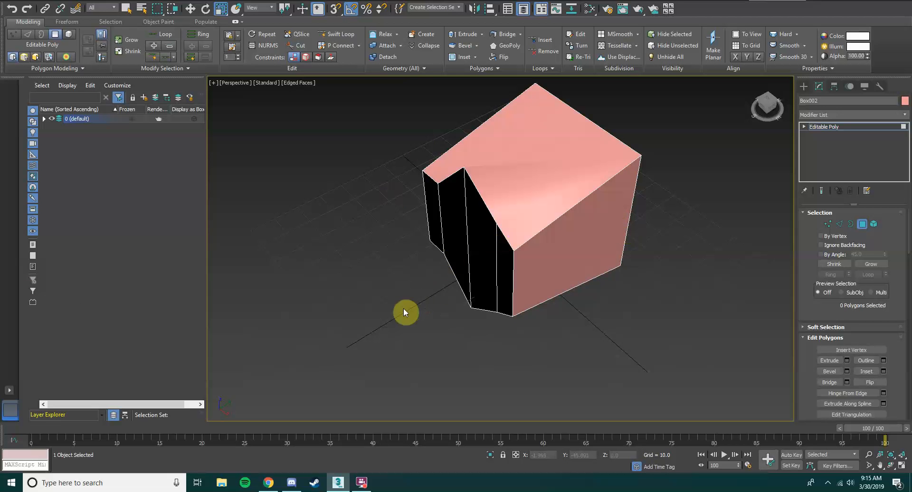
pyautogui.keyDown('alt'); pyautogui.moveTo(407, 311); pyautogui.dragTo(452, 280, button='middle'); pyautogui.keyUp('alt')
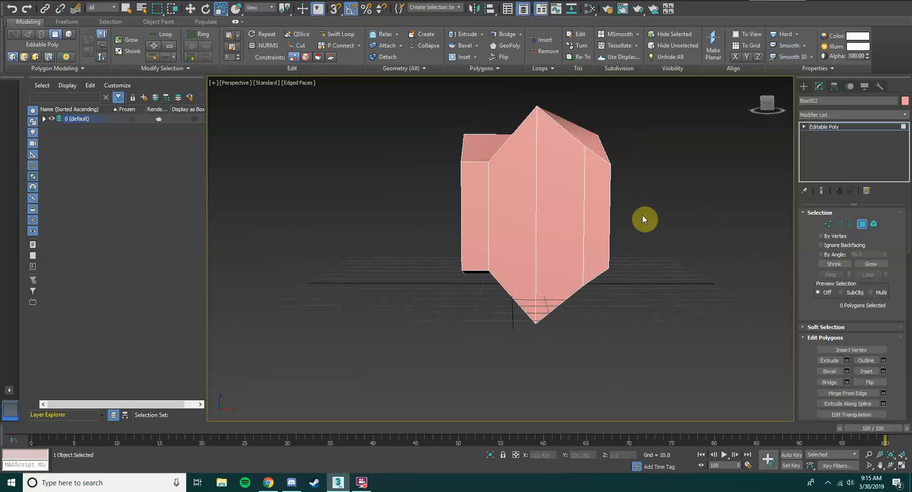
pyautogui.keyDown('alt'); pyautogui.moveTo(642, 216); pyautogui.dragTo(540, 196, button='middle'); pyautogui.keyUp('alt')
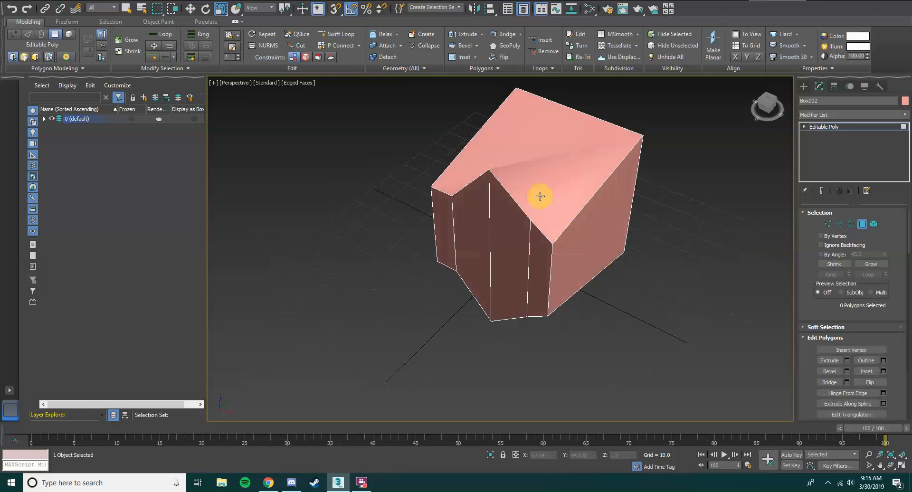
pyautogui.click(491, 171)
pyautogui.click(495, 226)
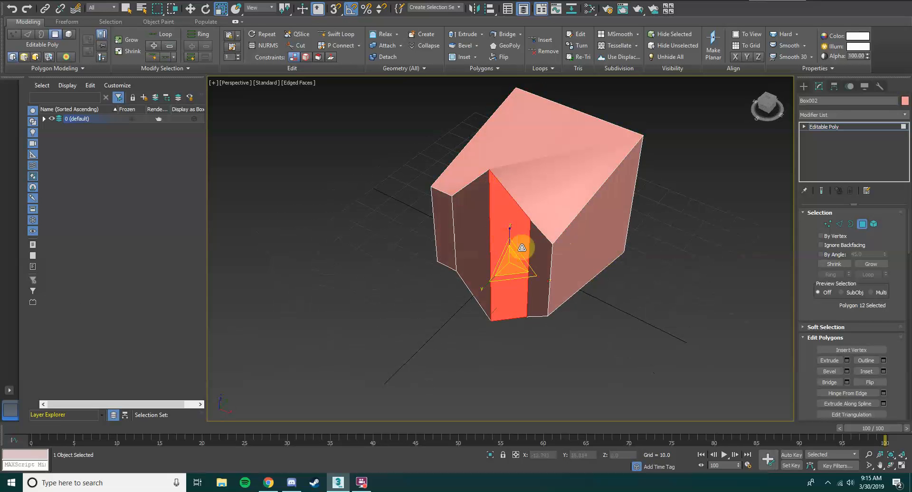
pyautogui.moveTo(521, 248); pyautogui.dragTo(512, 270)
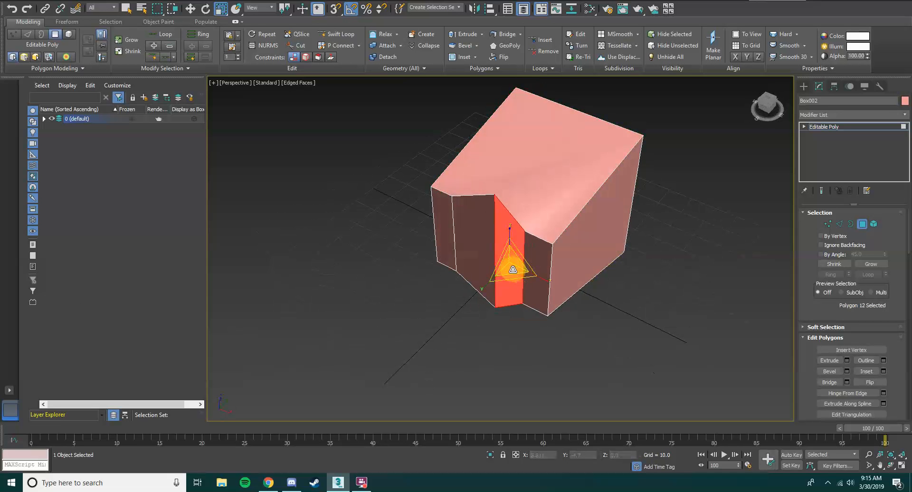
# Step: Select the strip just left of the divided face's middle edge
pyautogui.click(476, 238)
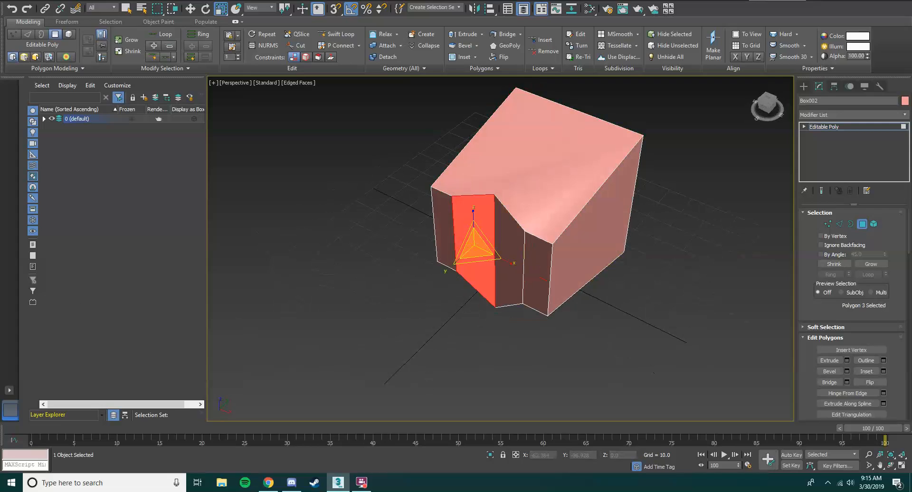